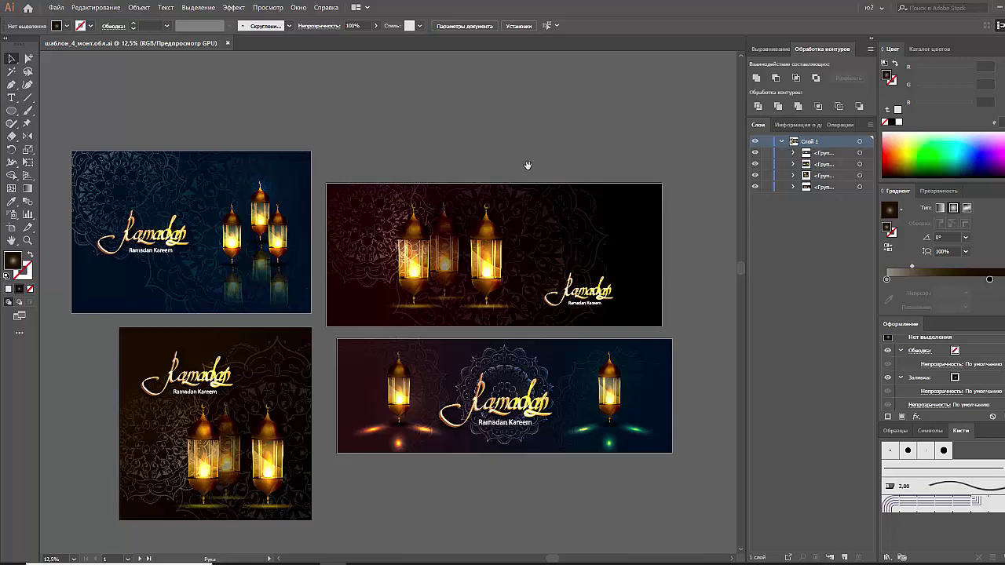
drag(498, 170, 529, 162)
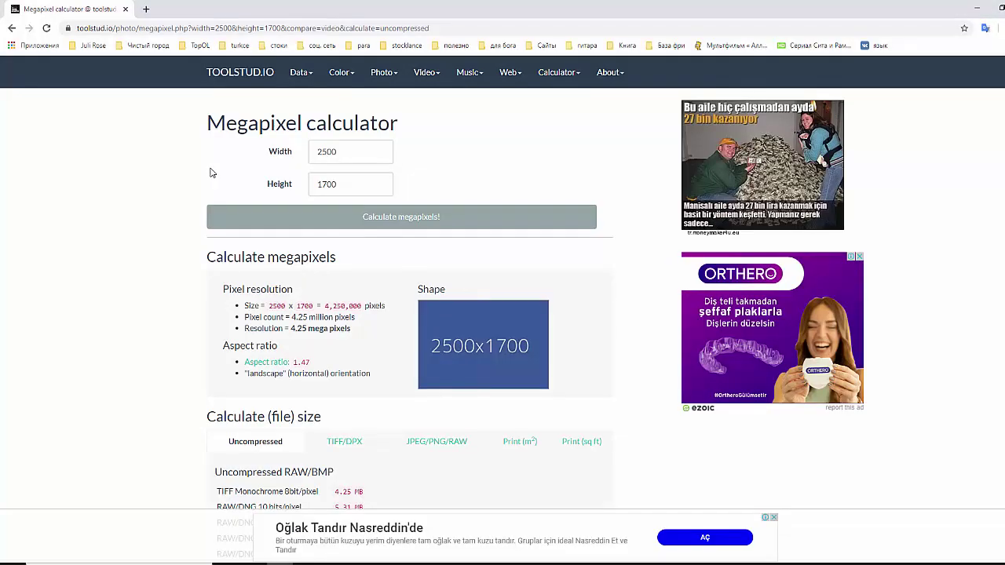
Step: Calculate the megapixels of an image 2000 wide by 2000 high with the online Megapixel calculator
double_click(337, 151)
text(2000)
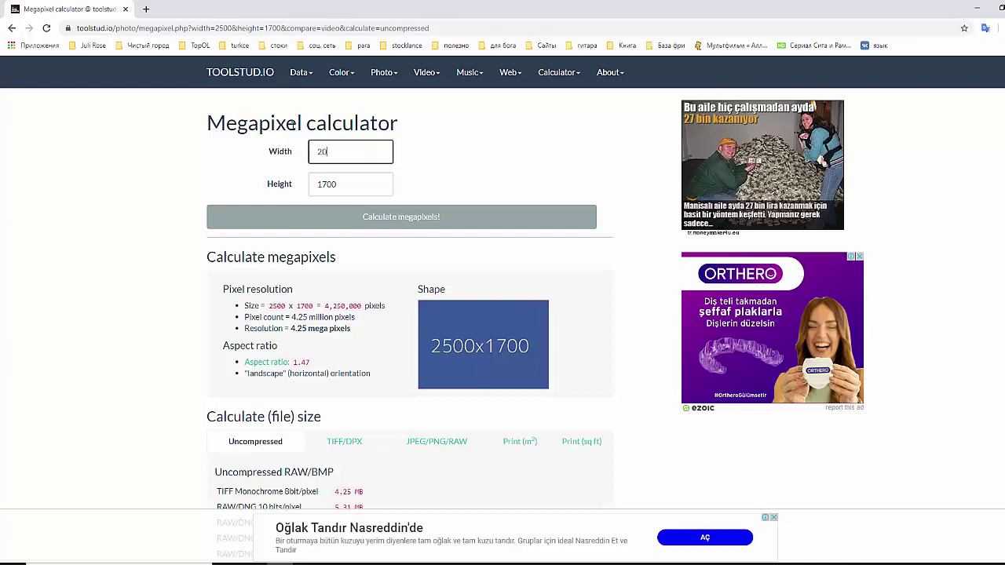
key(Tab)
text(2000)
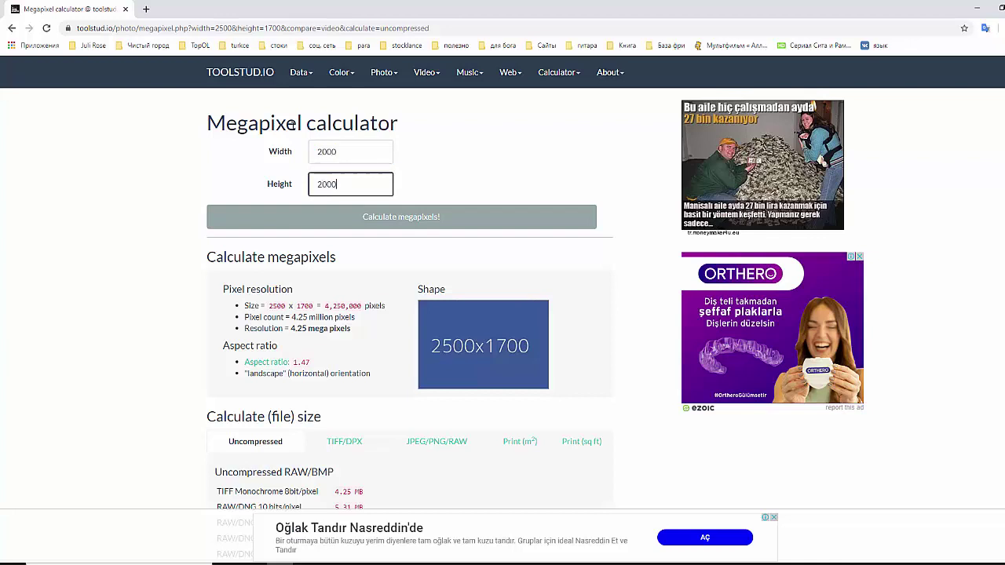
key(Tab)
click(430, 223)
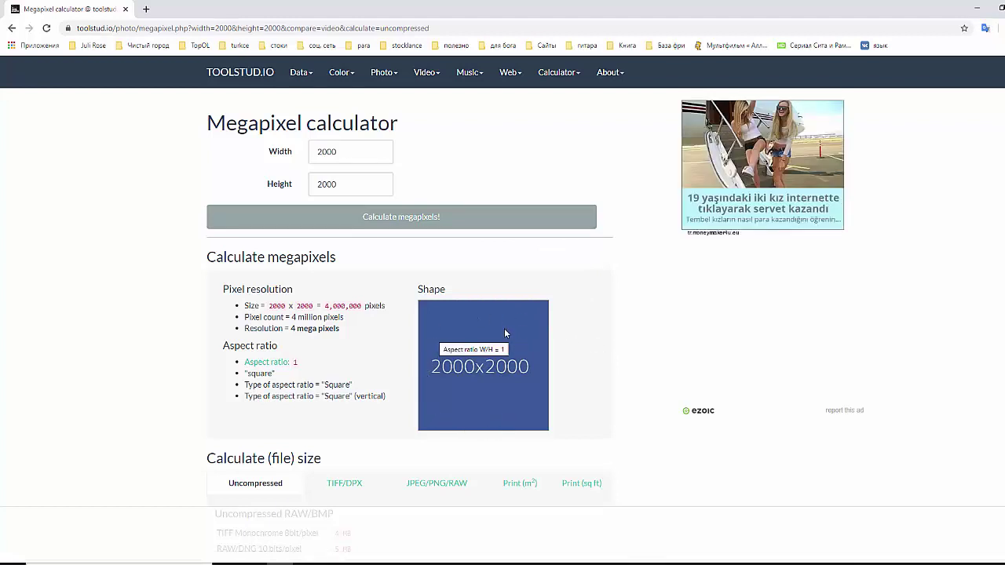
Step: Switch to Illustrator and check the dimensions of the four Ramadan banners
key(alt+Tab)
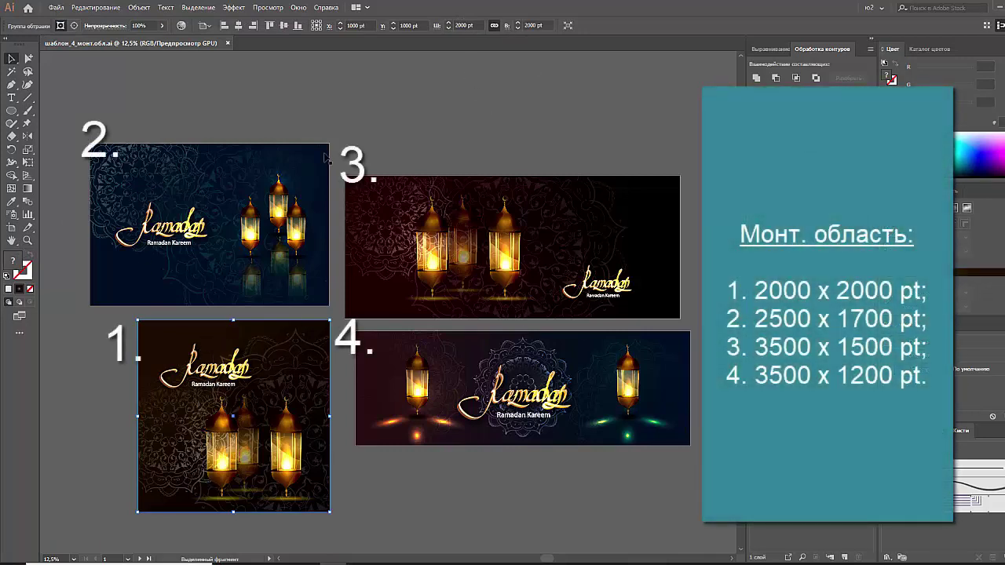
key(ctrl+alt+])
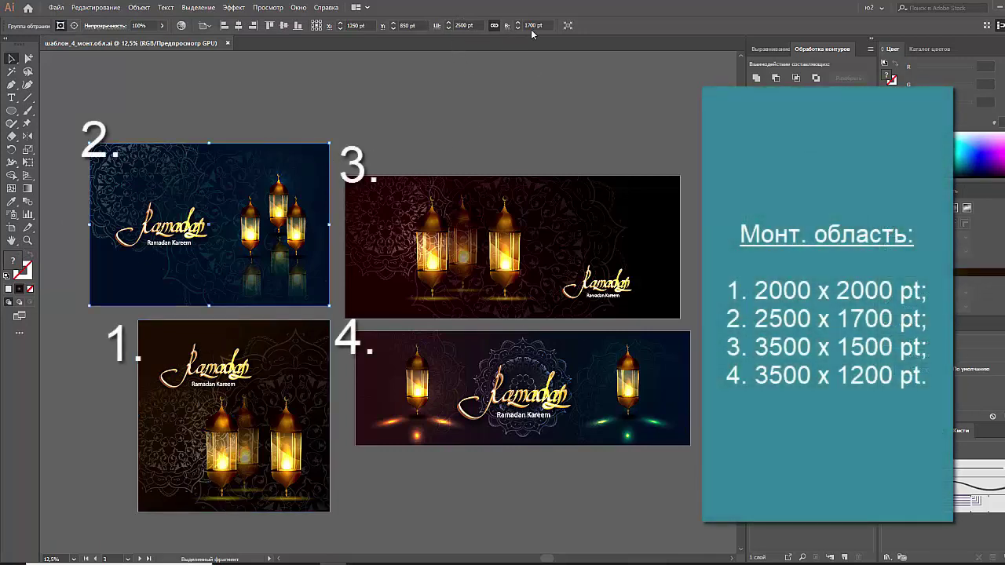
click(566, 201)
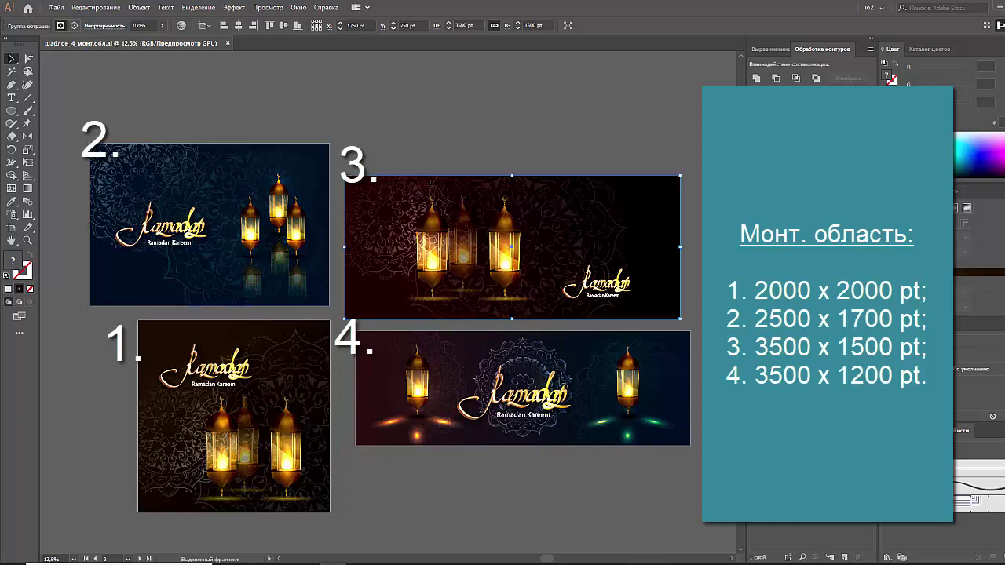
key(ctrl+alt+])
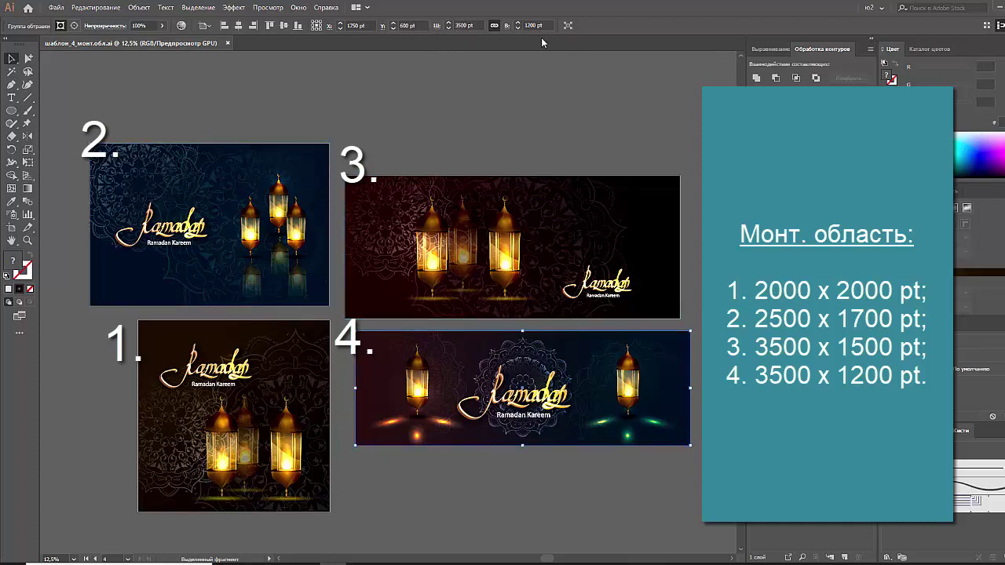
click(587, 250)
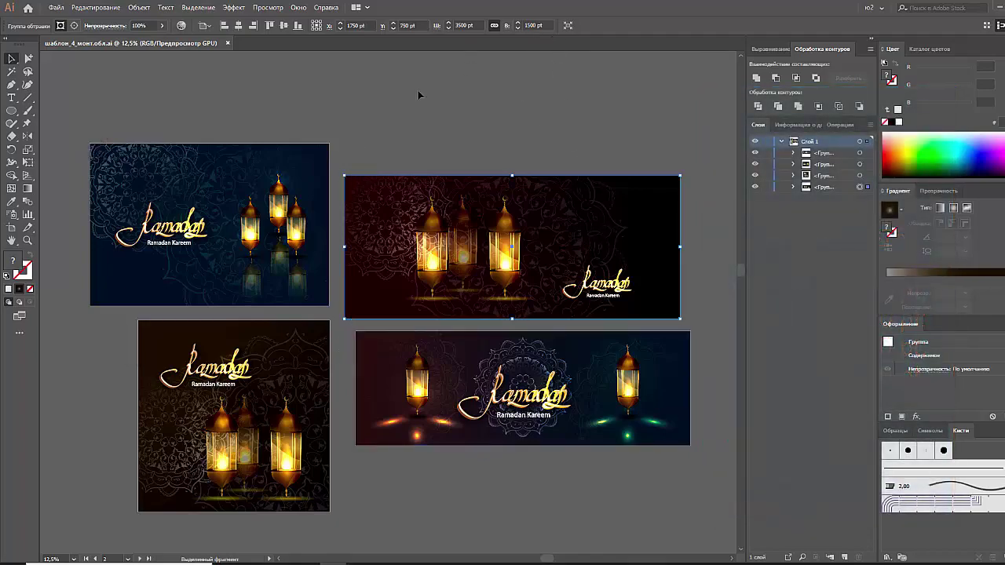
Step: Switch to the browser's Megapixel calculator and calculate the megapixels for a width of 3500 and a height of 1500
key(alt+Tab)
key(ctrl+a)
text(3500)
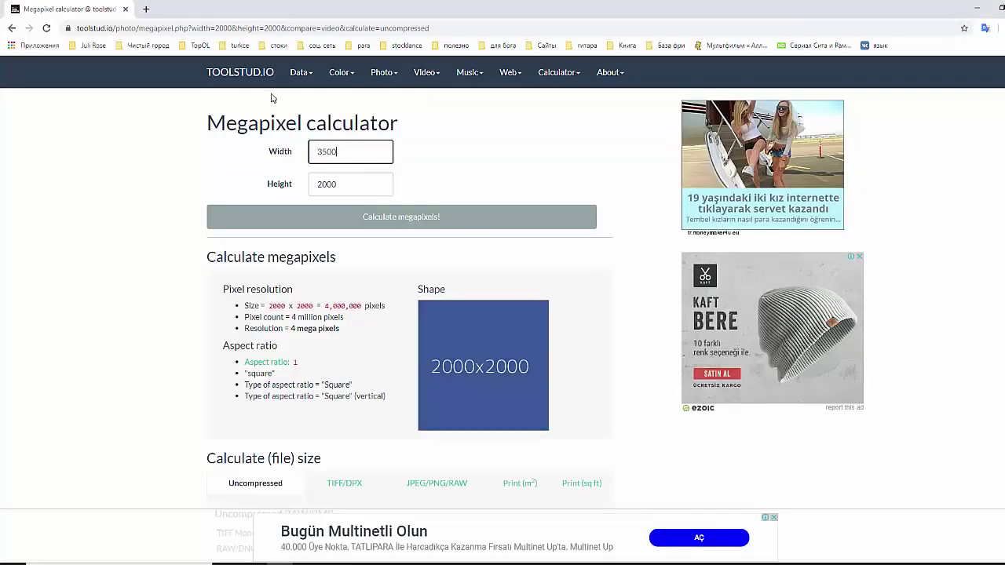
key(Tab)
text(1500)
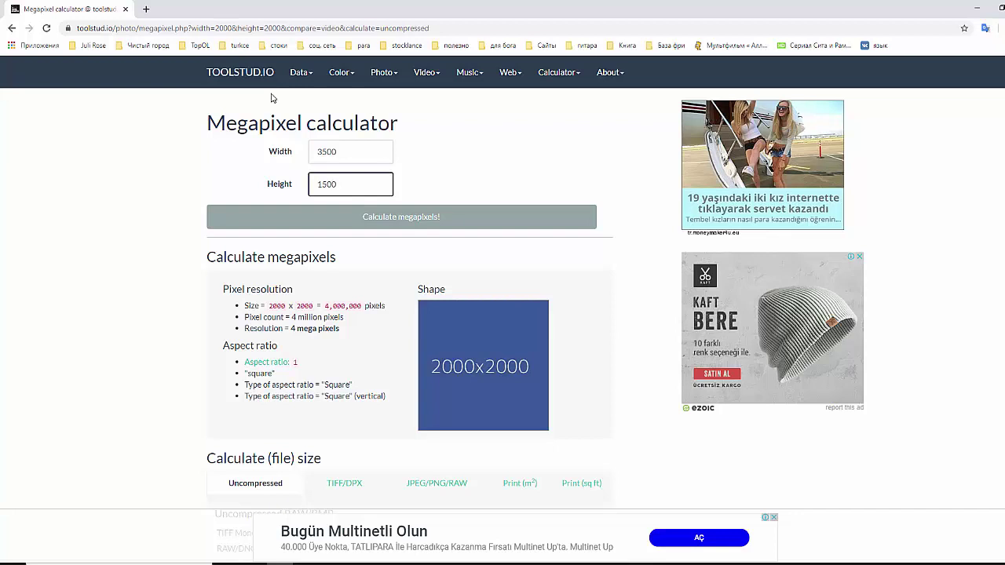
click(369, 209)
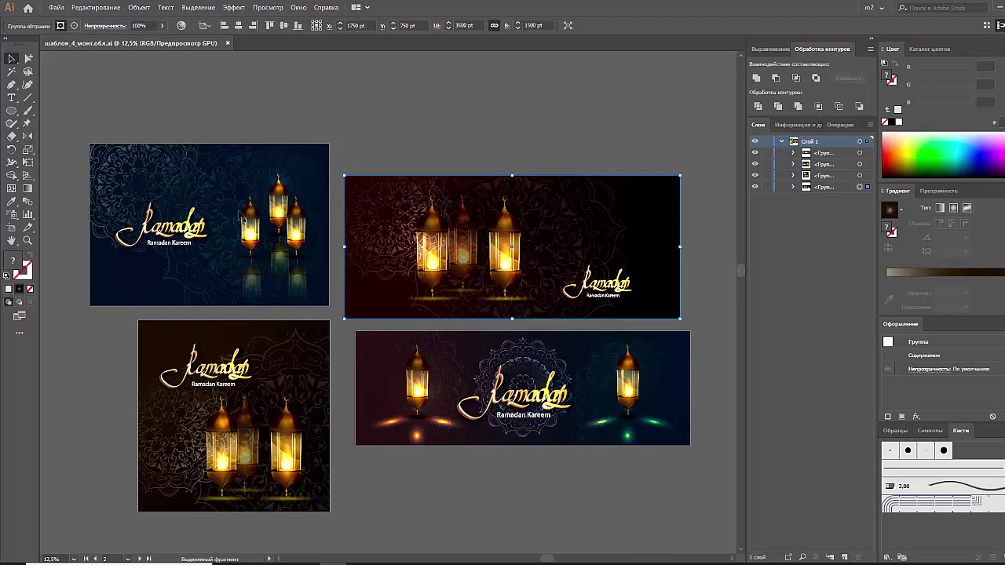
Step: Move the four artboards with their artwork apart, leaving wide gaps between them, and finish with nothing selected
click(365, 129)
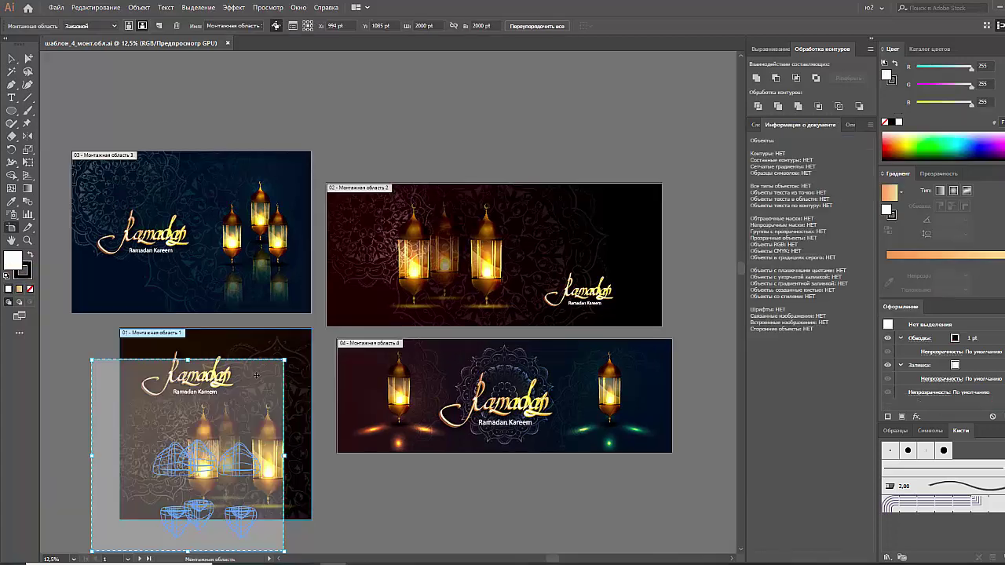
drag(176, 428, 176, 459)
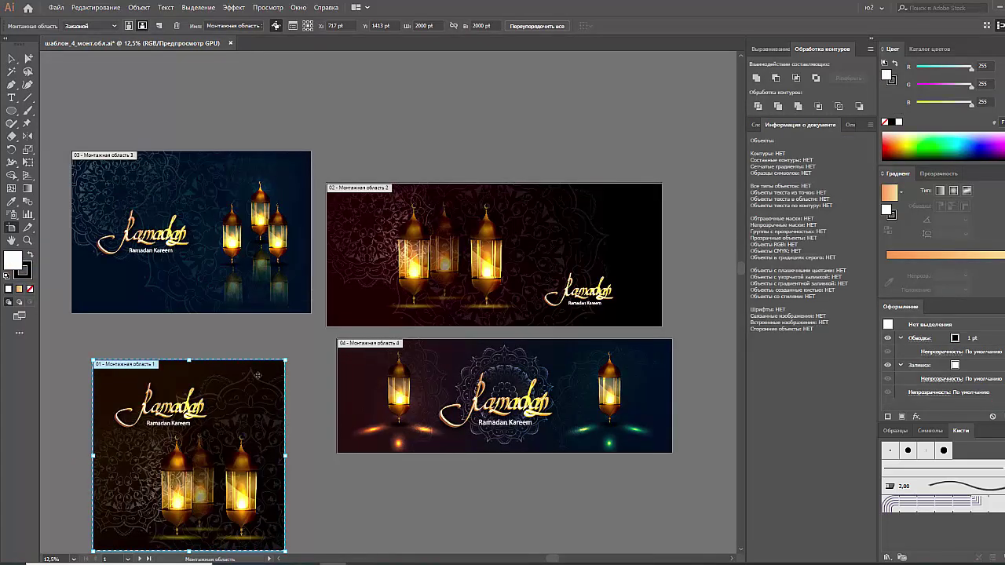
drag(366, 307, 409, 268)
click(294, 292)
drag(292, 294, 266, 272)
drag(363, 368, 394, 396)
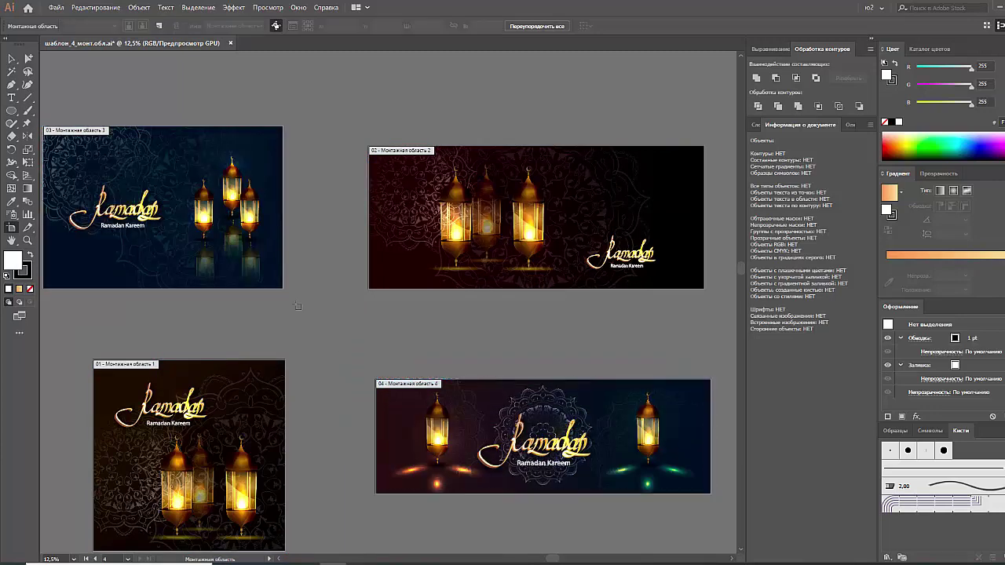
click(12, 58)
drag(187, 92, 208, 69)
key(ctrl+a)
click(400, 91)
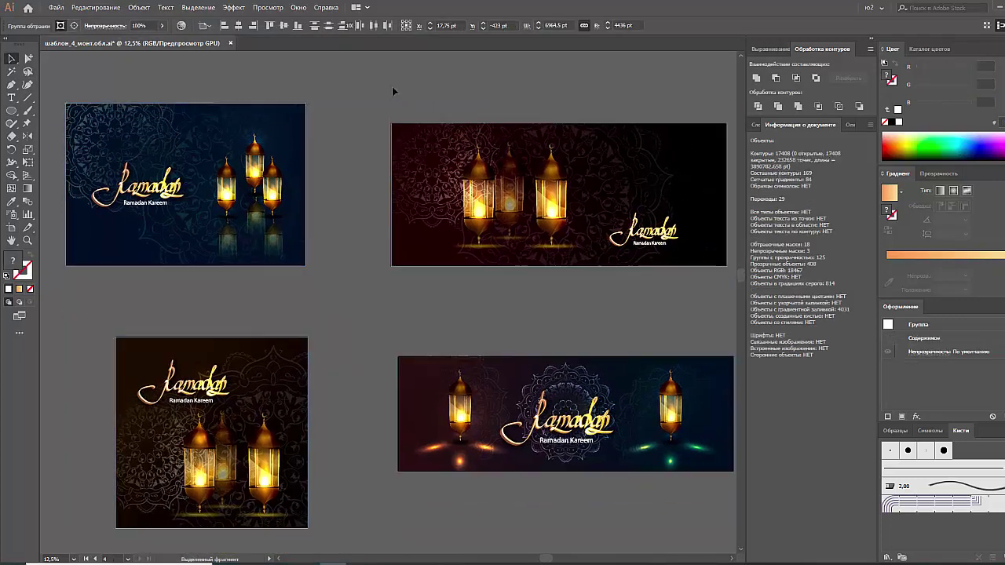
Step: Save the document as an Illustrator EPS named "ramadan" in the "Для загрузки" folder, using all artboards
click(56, 7)
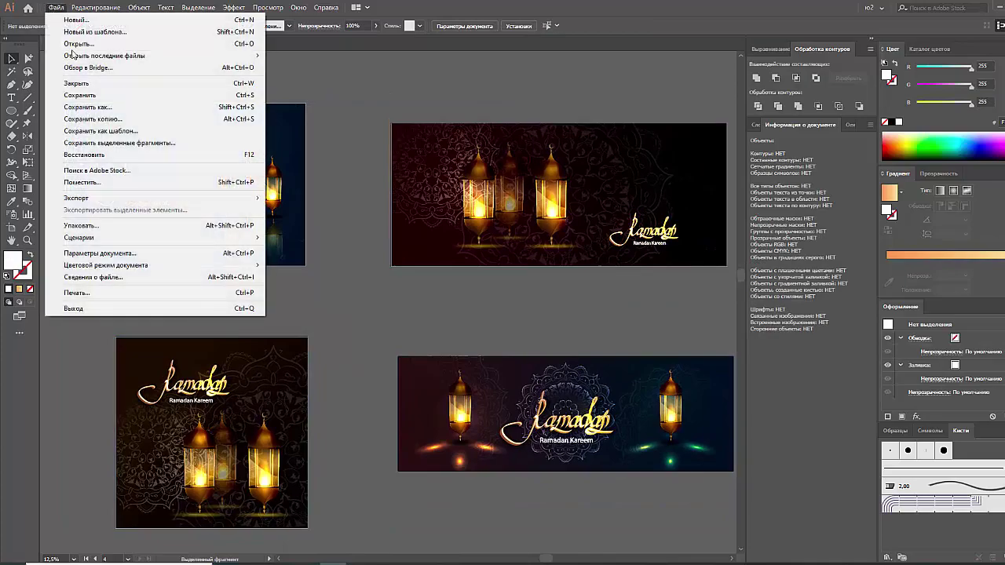
click(118, 108)
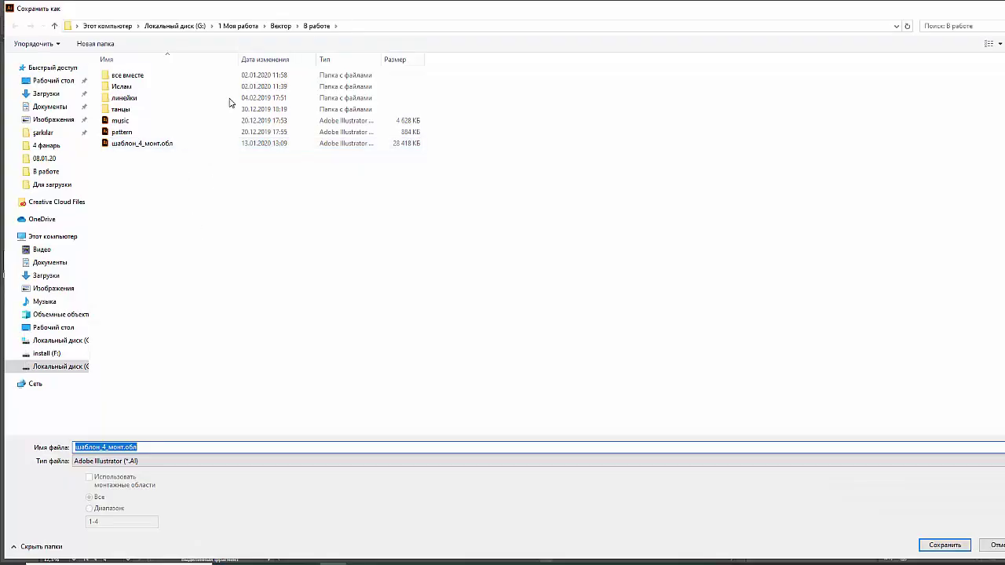
click(52, 184)
click(134, 461)
click(135, 489)
click(157, 446)
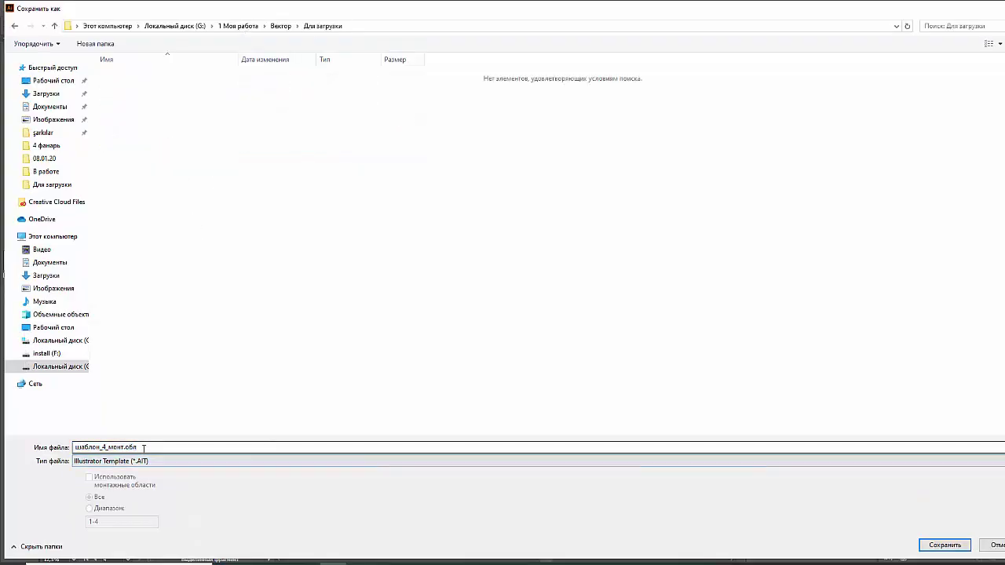
text(ramadan)
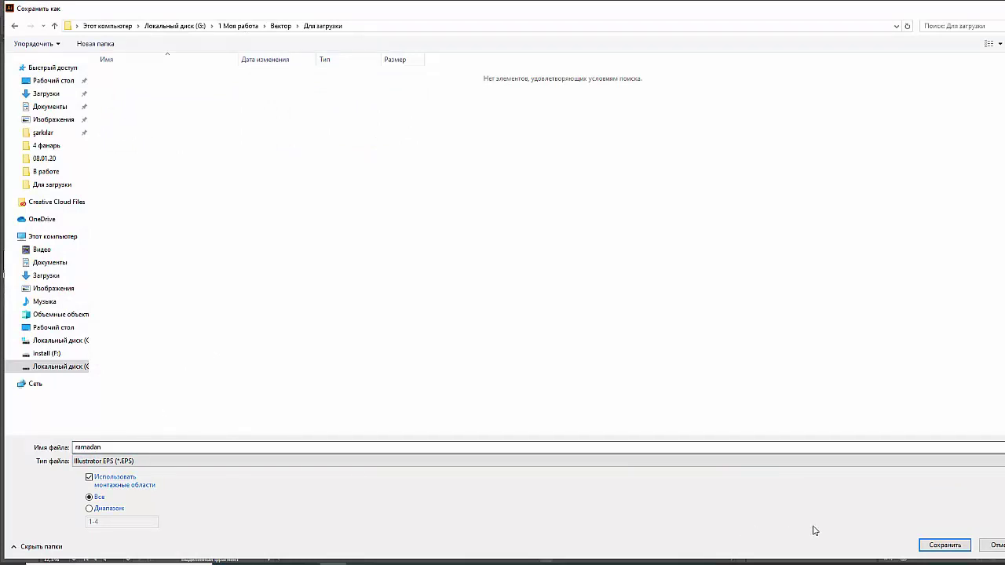
click(930, 545)
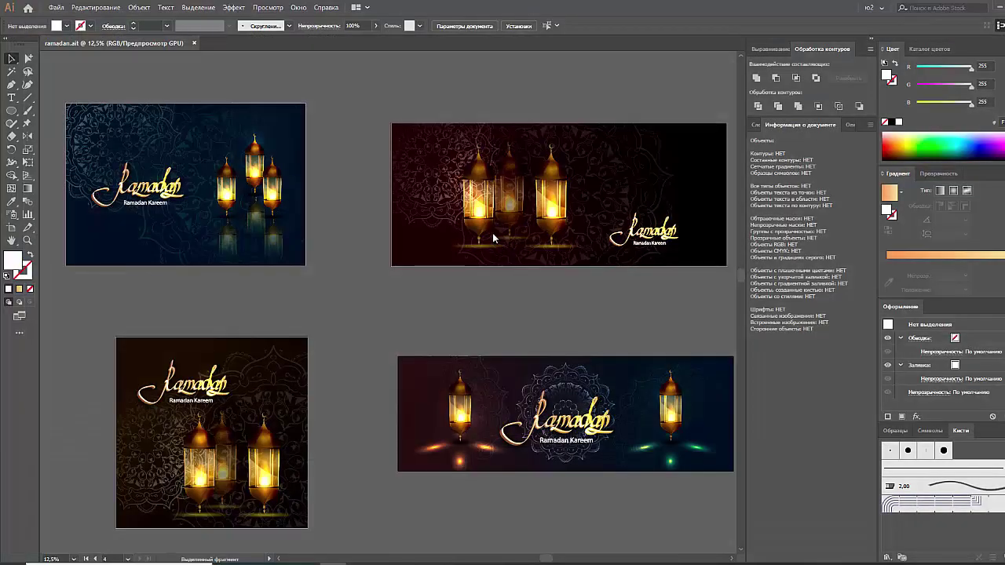
Step: Set the EPS version to Illustrator 10 EPS and the preview format to none
click(531, 136)
click(554, 249)
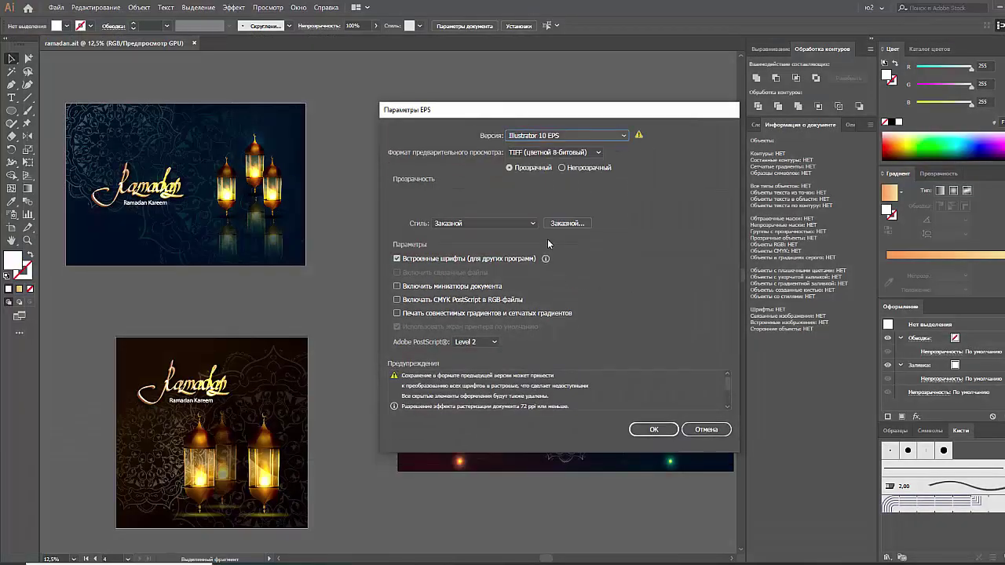
click(530, 153)
click(524, 164)
Step: Shift the raster/vector balance in the custom transparency settings further toward vectors
click(567, 223)
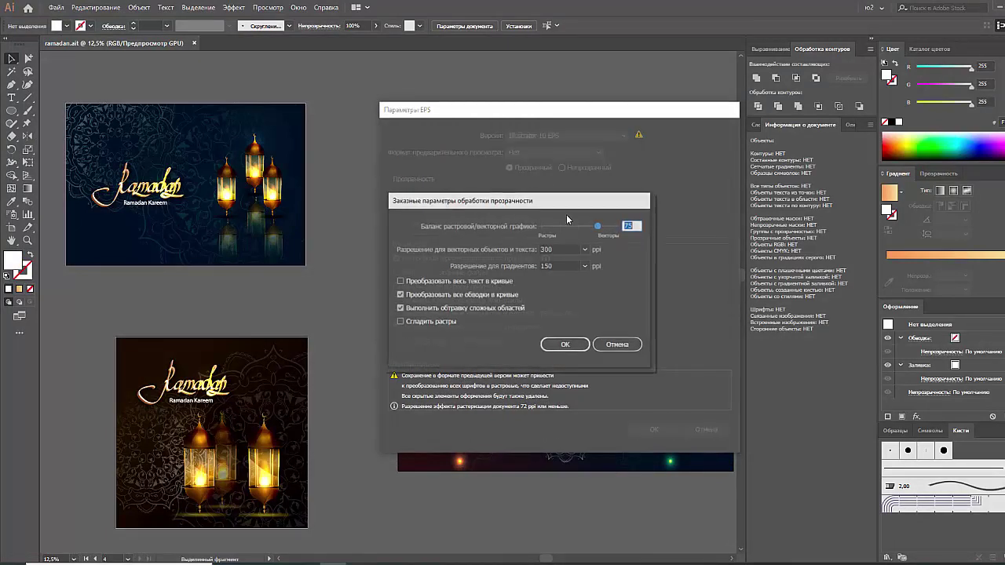
drag(606, 228, 613, 229)
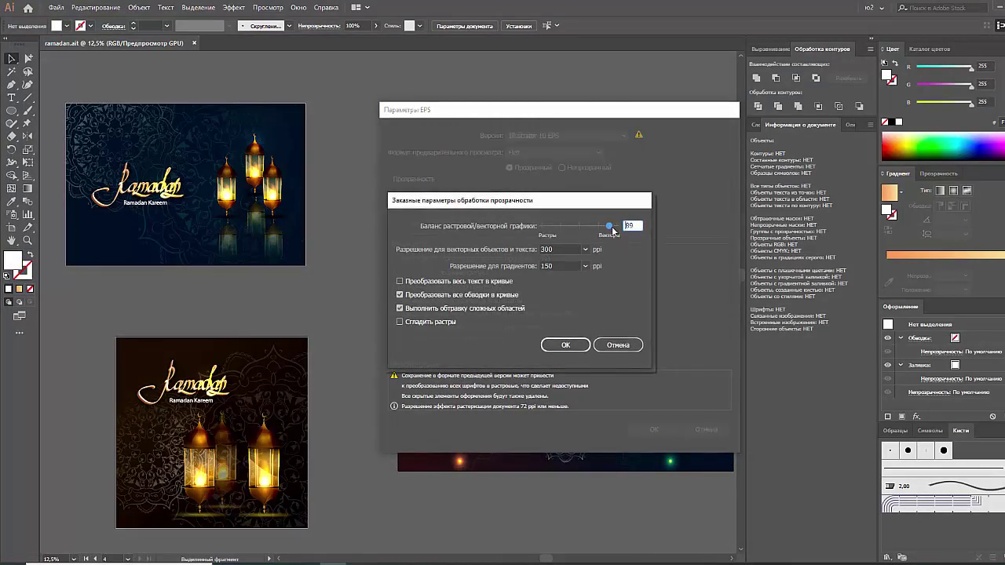
click(565, 345)
Step: Set Adobe PostScript to Level 3 and confirm the EPS options to write the files
click(475, 343)
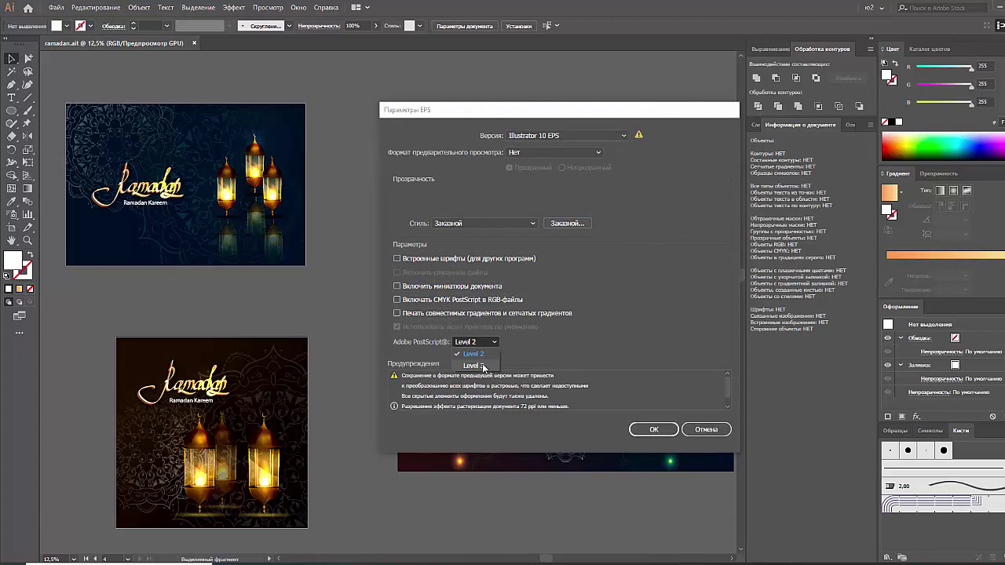
click(482, 366)
click(654, 430)
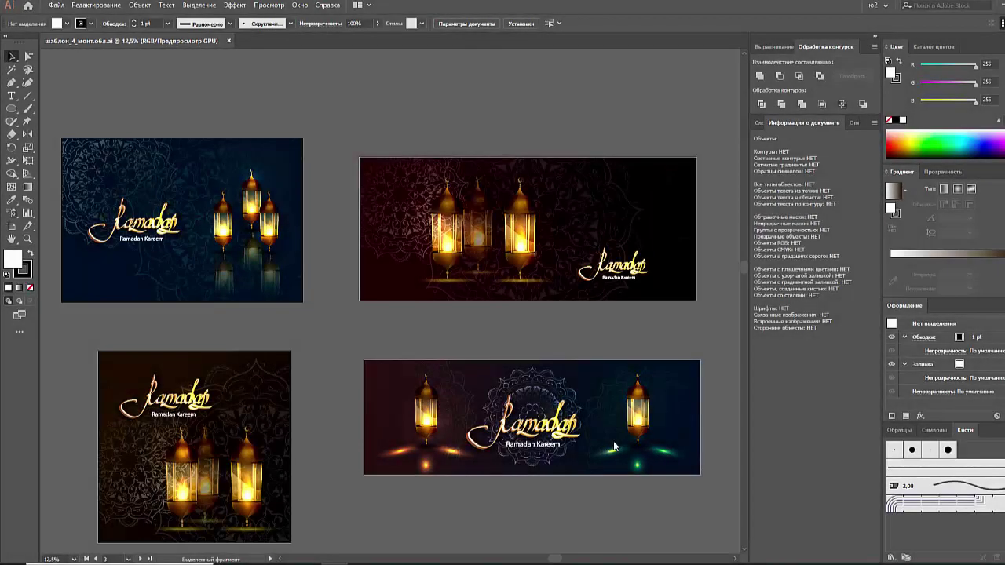
scroll(614, 446, down, 1)
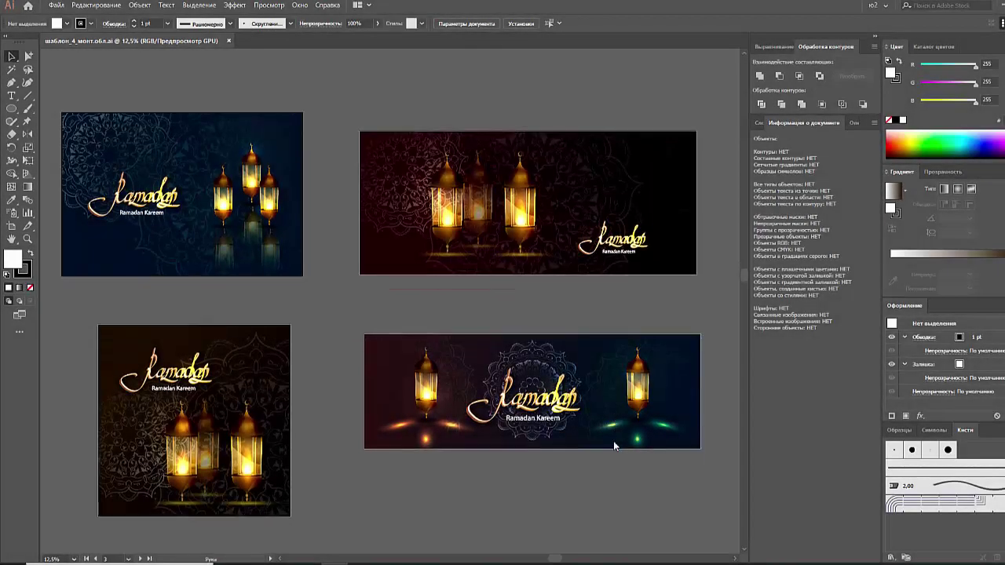
scroll(613, 446, left, 2)
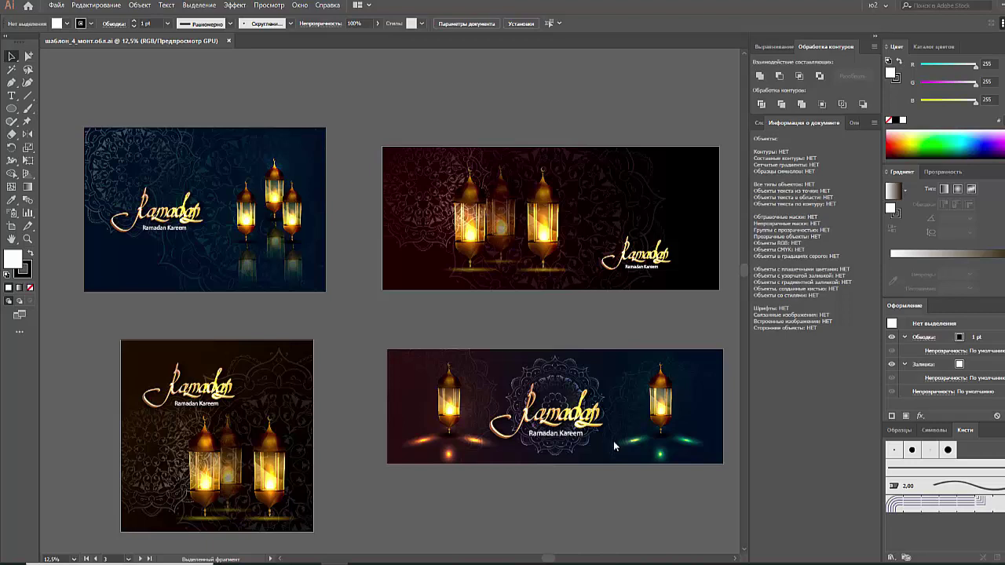
key(alt+f)
key(Escape)
key(slash)
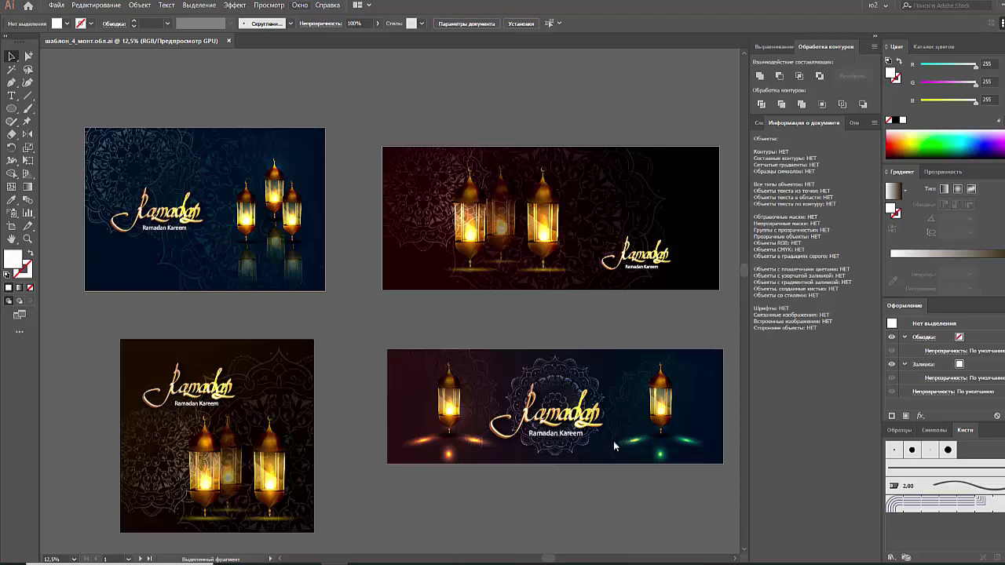
Step: Open the Asset Export panel and add the square brown Ramadan banner to it as an asset
key(alt+w)
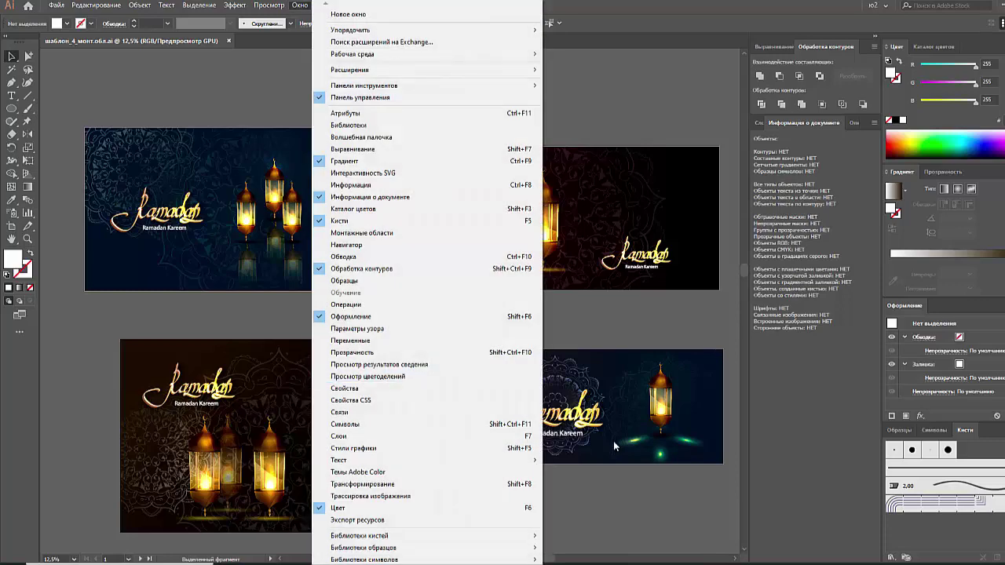
key(Cyrillic_e)
key(Return)
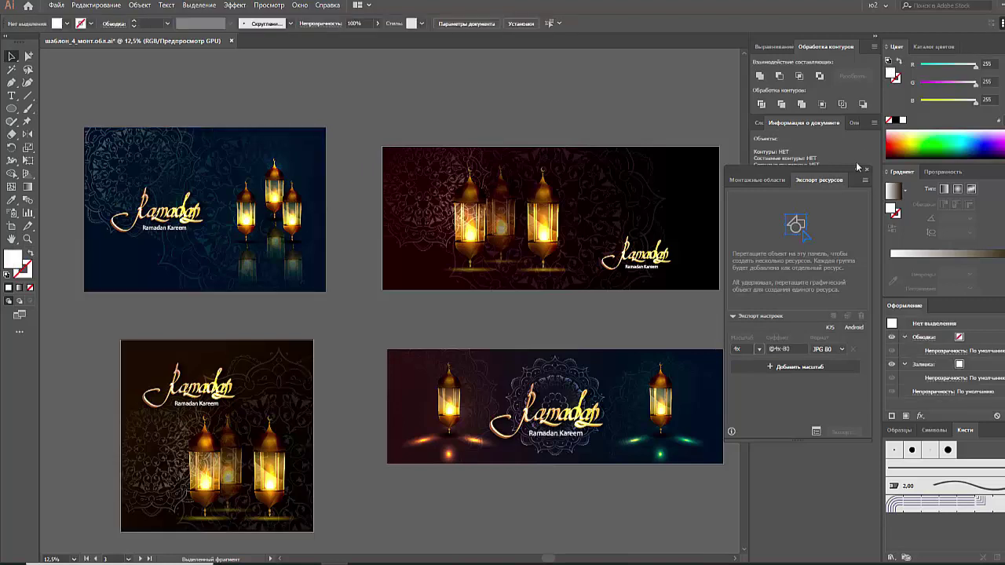
click(770, 181)
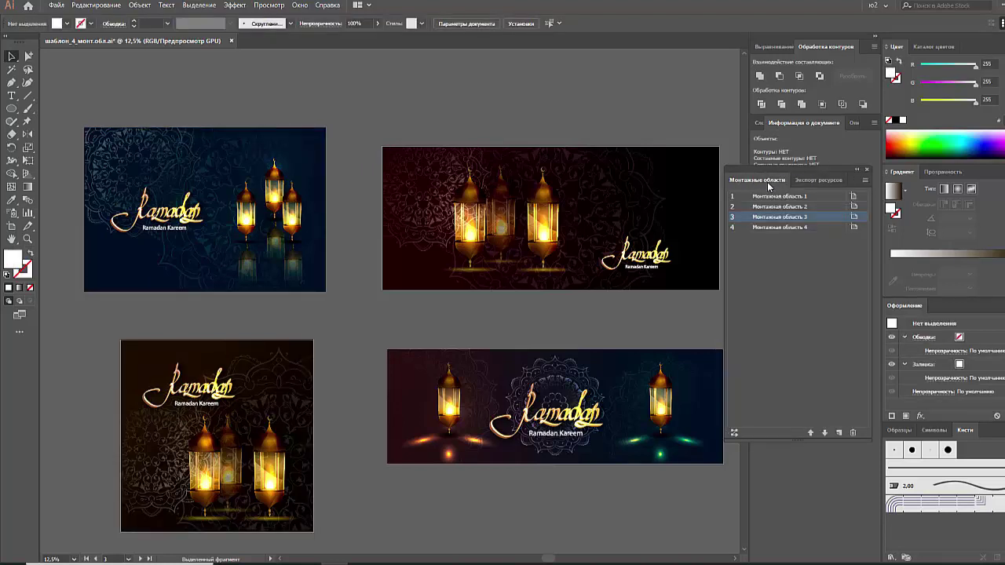
click(819, 186)
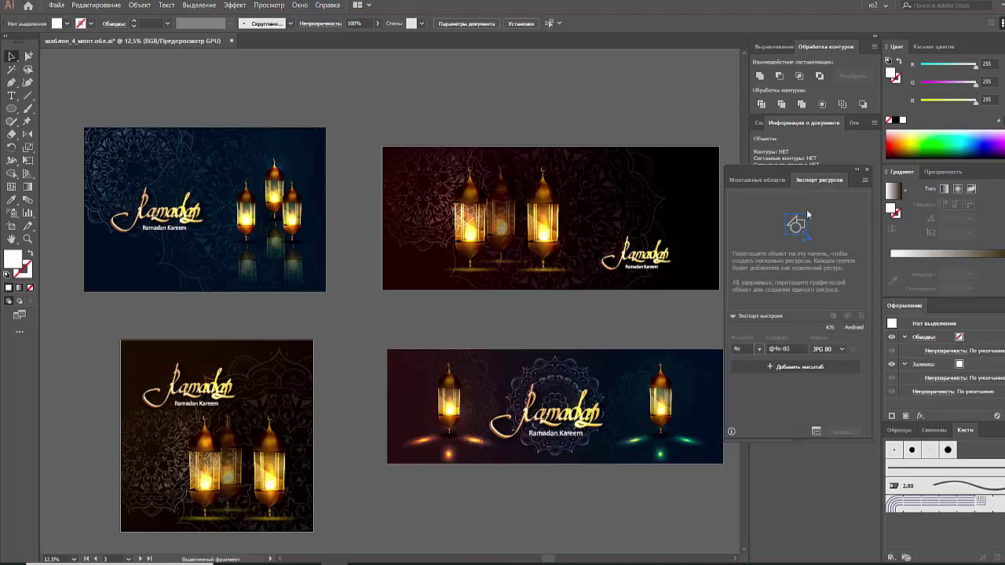
drag(253, 359, 755, 225)
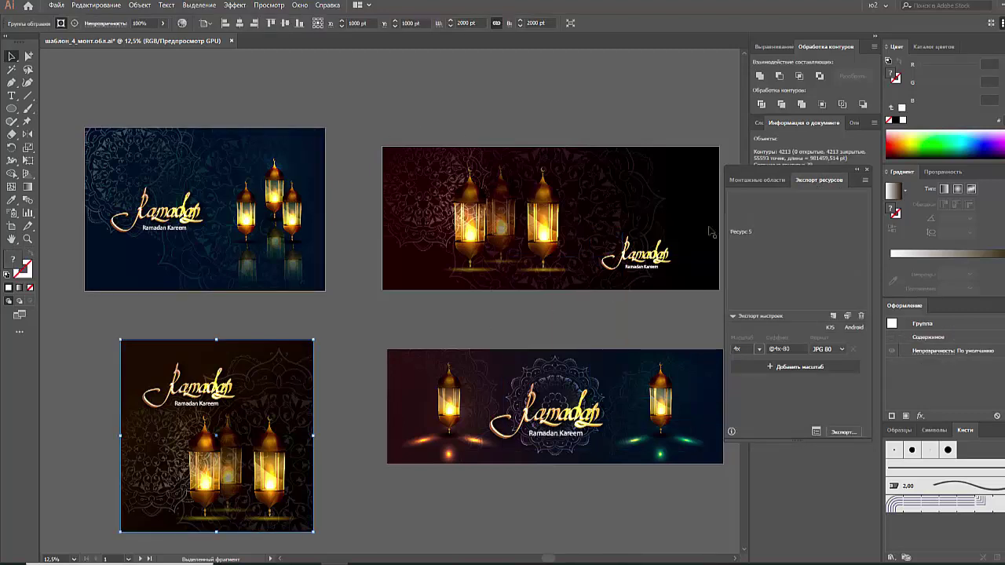
click(298, 222)
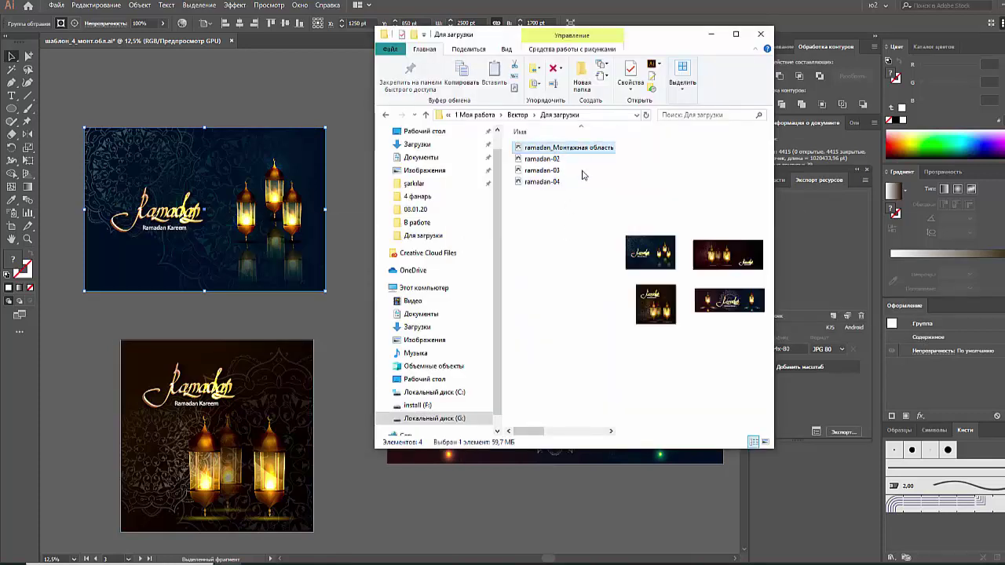
Step: Rename the first EPS file in the upload folder as ramadan_1_13.01.20 and copy that name
click(548, 148)
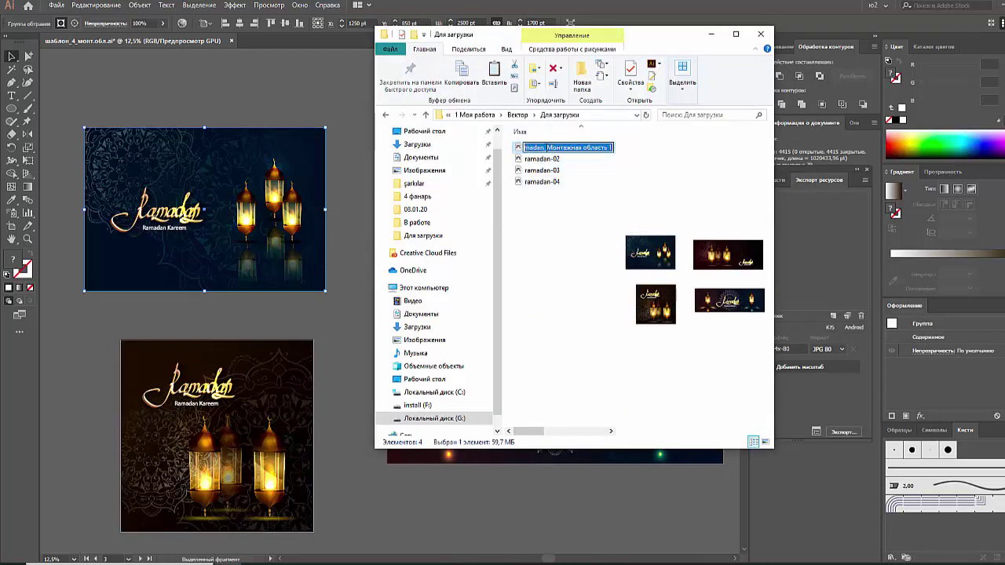
drag(547, 147, 625, 144)
text(1)
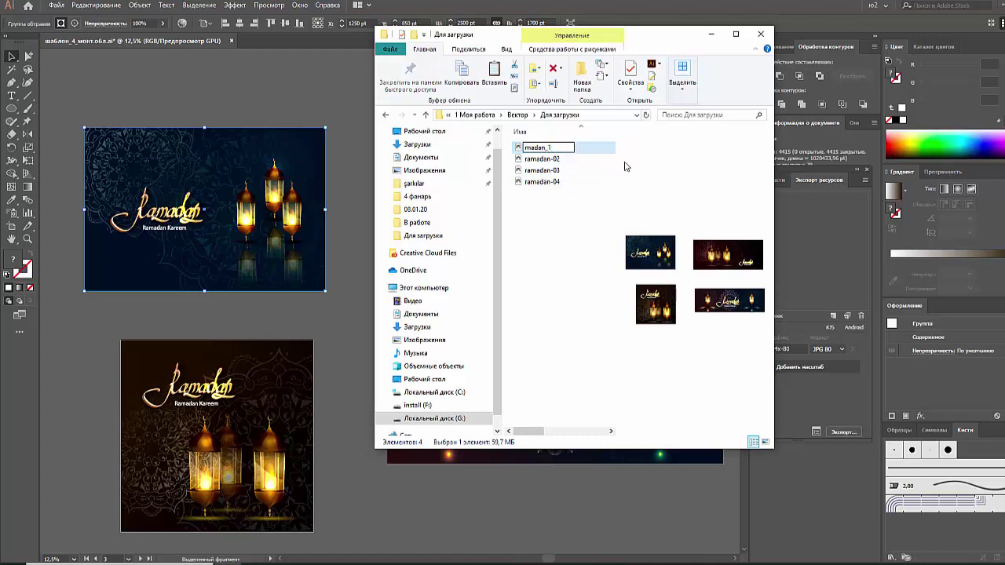
text(_13.01.20)
click(524, 148)
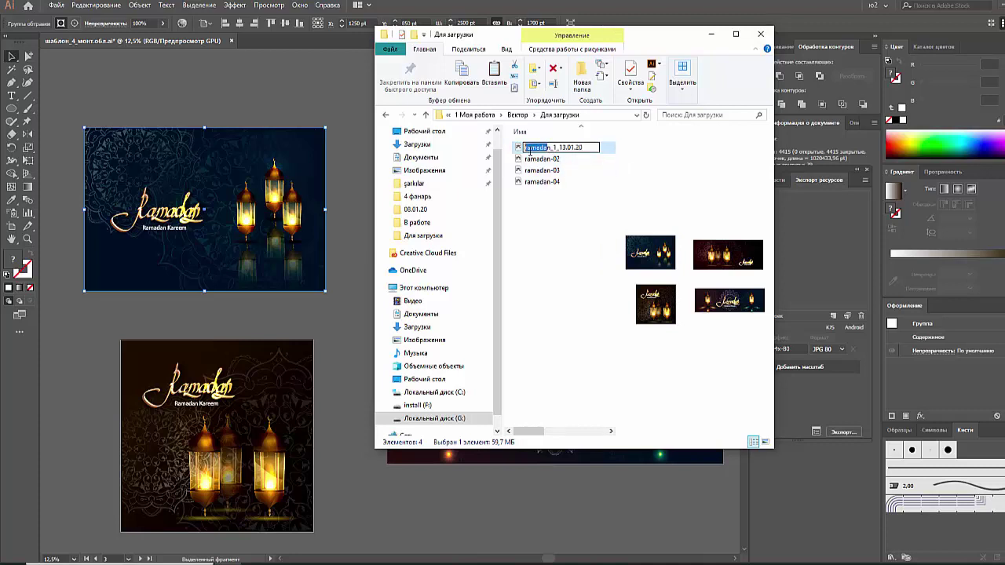
text(ra)
key(ctrl+a)
key(ctrl+c)
key(Return)
Step: Rename the file ramadan-02 as ramadan_2_13.01.20, reusing the copied name
click(564, 159)
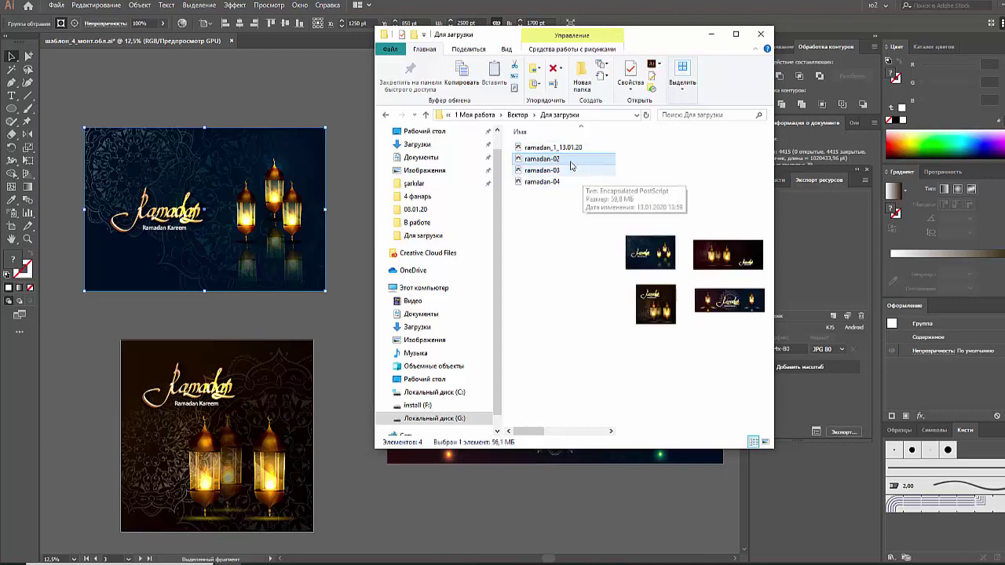
key(F2)
key(ctrl+v)
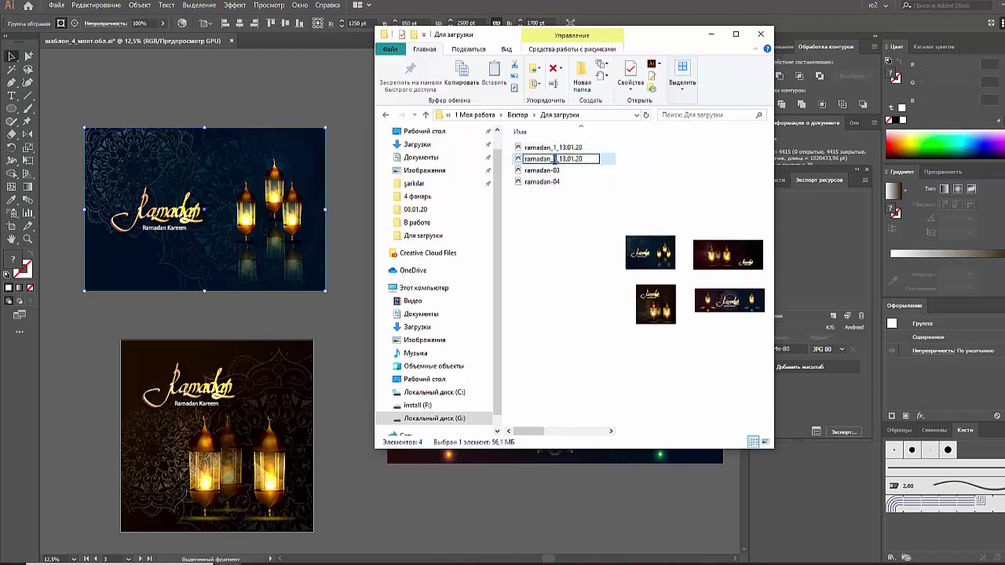
key(BackSpace)
text(2)
key(Return)
Step: Rename the file ramadan-03 as ramadan_3_13.01.20, reusing the copied name
key(Down)
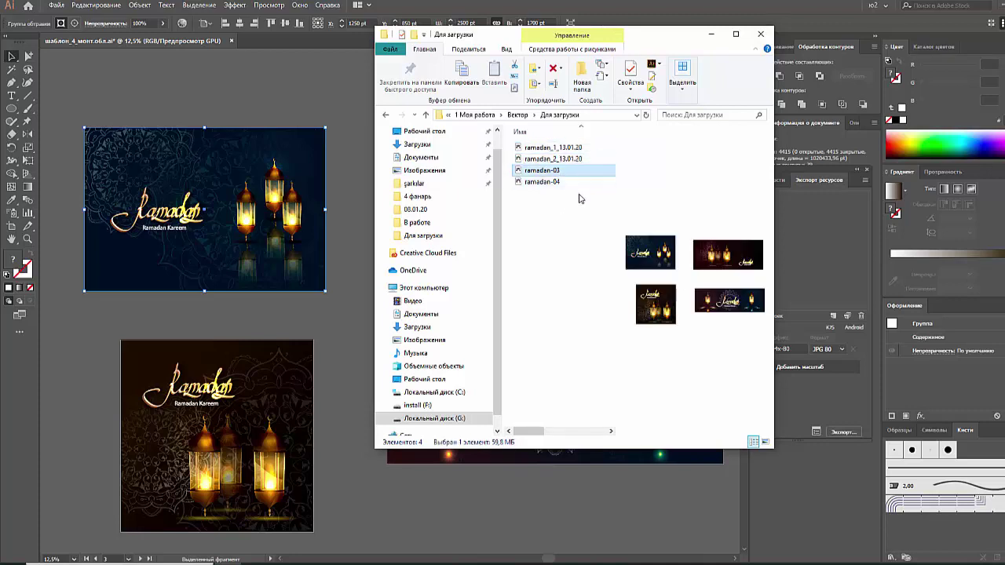
key(F2)
key(ctrl+v)
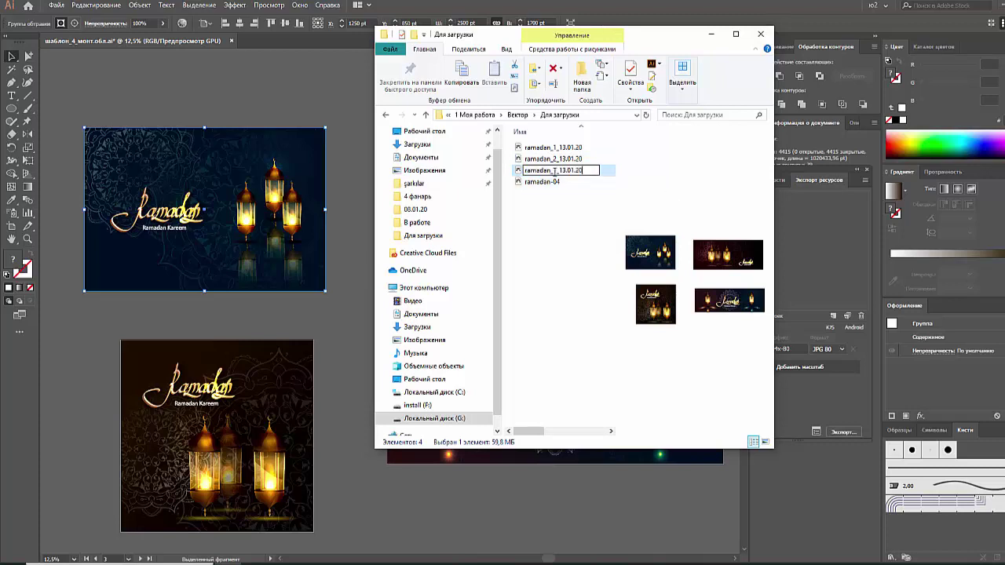
text(3)
key(Return)
Step: Rename the file ramadan-04 as ramadan_4_13.01.20, reusing the copied name
key(Down)
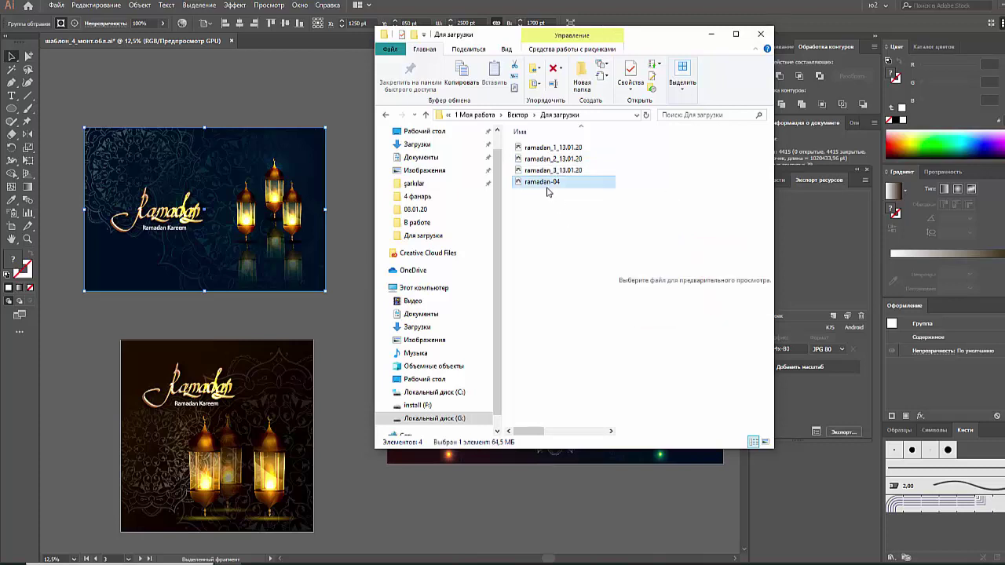
key(F2)
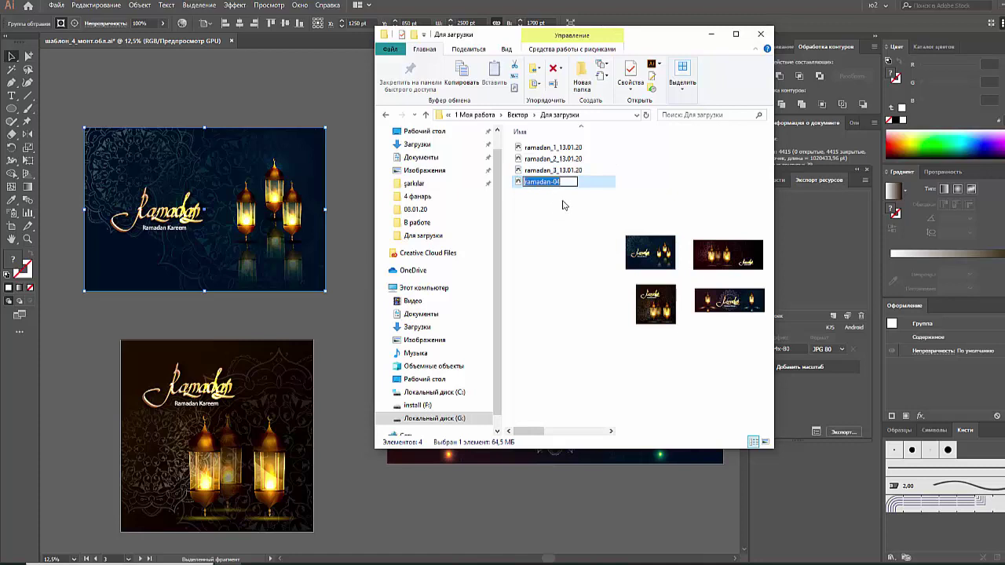
key(ctrl+v)
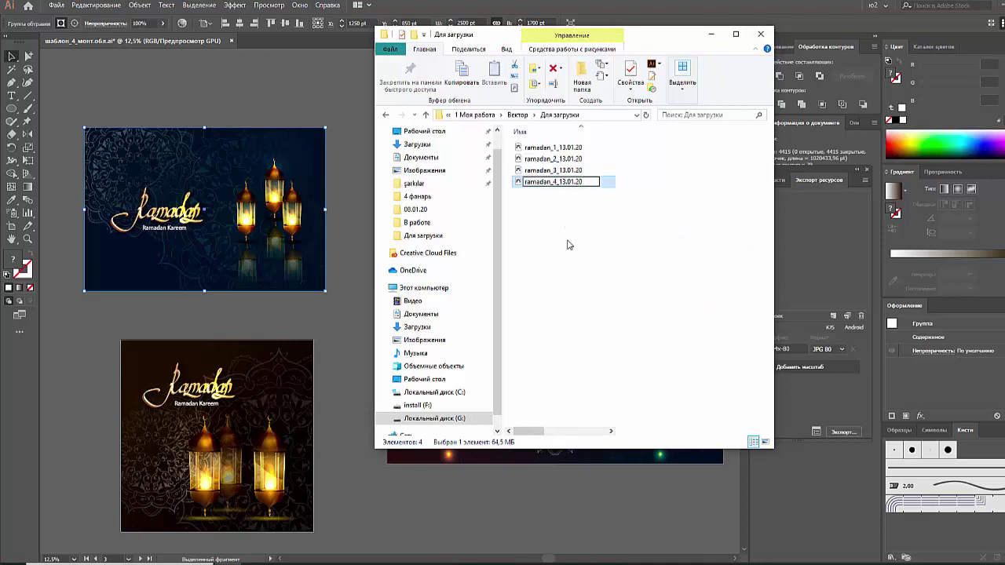
text(4)
key(Return)
Step: Copy the name of the first EPS file, and open ramadan_4_13.01.20 in Illustrator to check which banner it contains
click(562, 149)
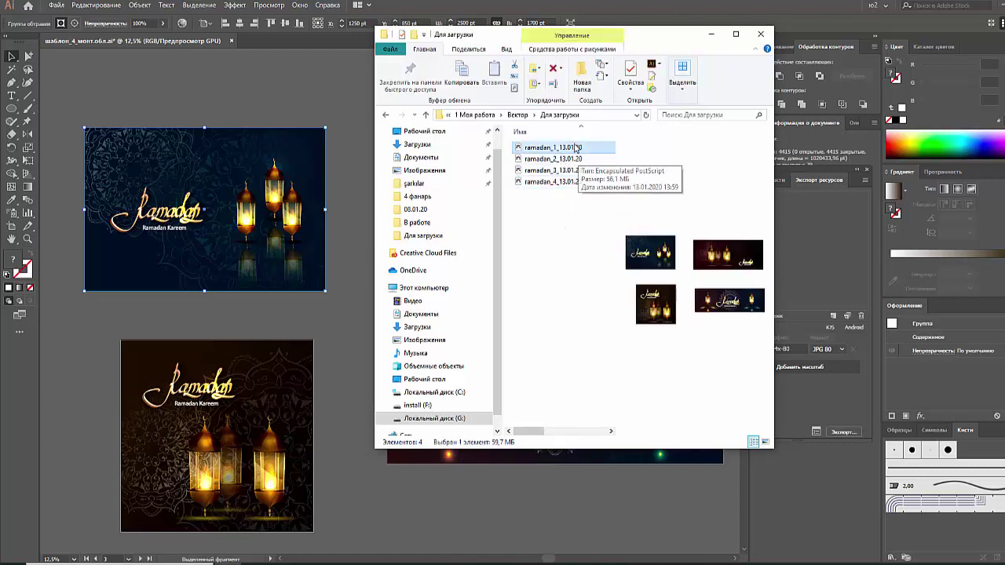
key(F2)
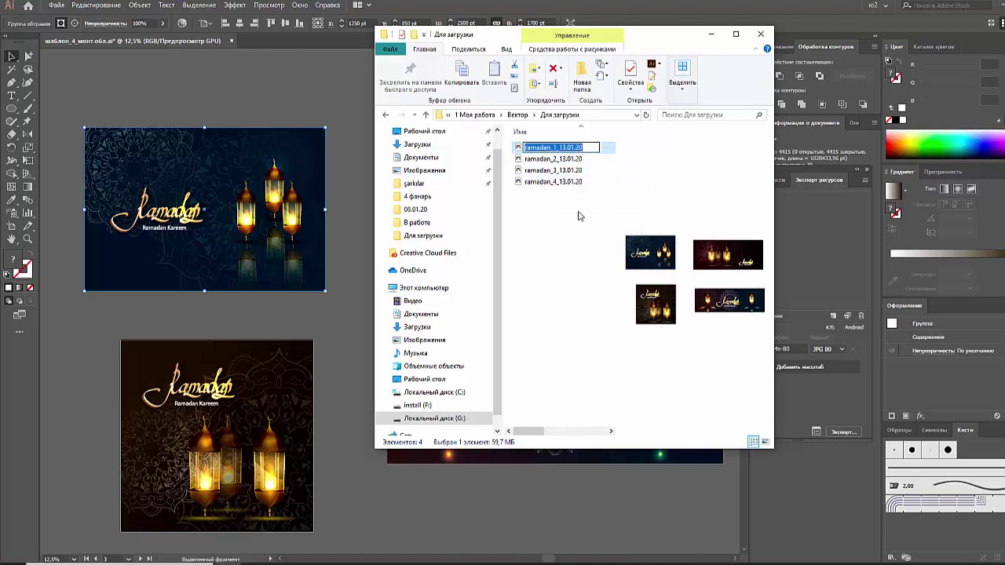
click(553, 185)
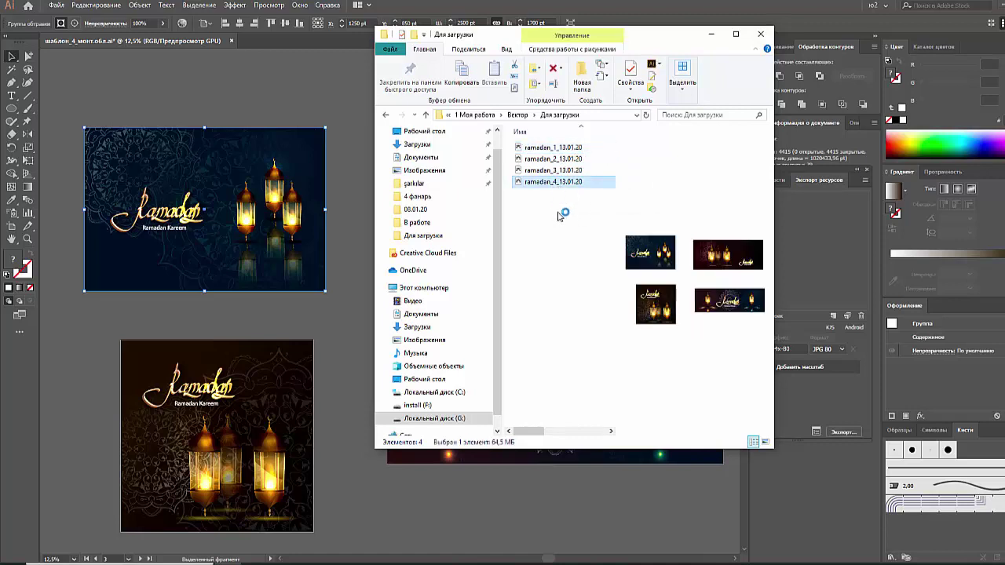
key(alt+Tab)
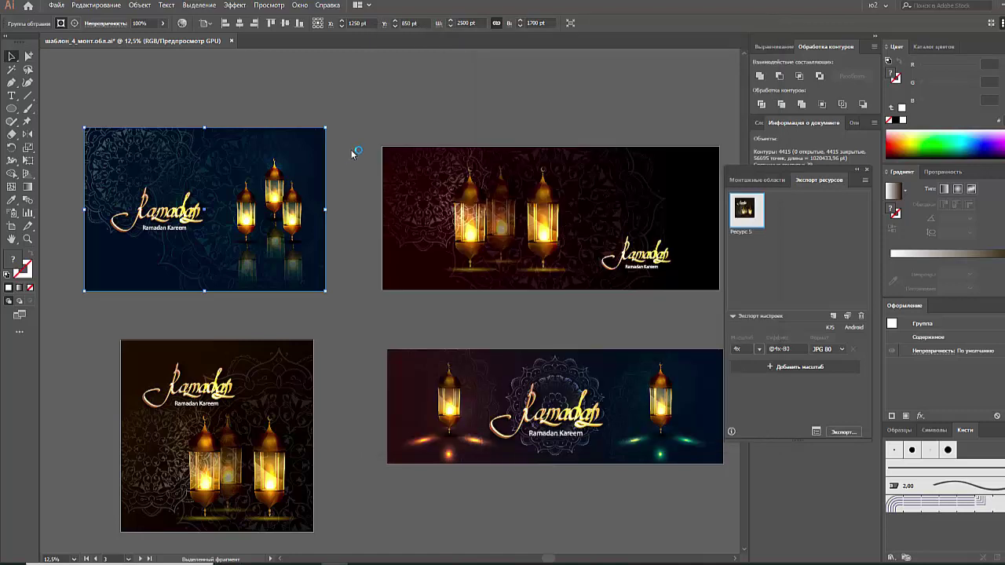
key(Return)
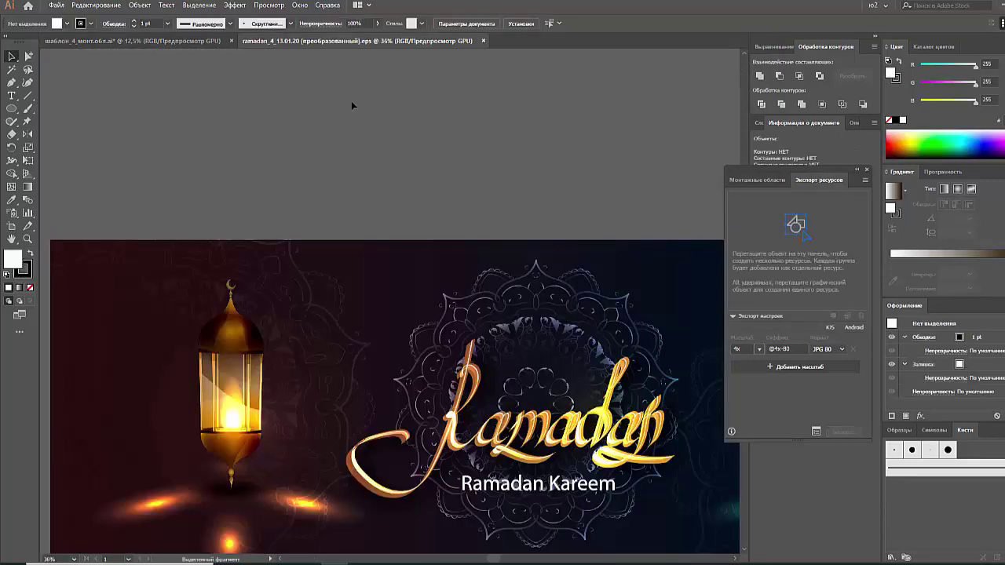
key(ctrl+0)
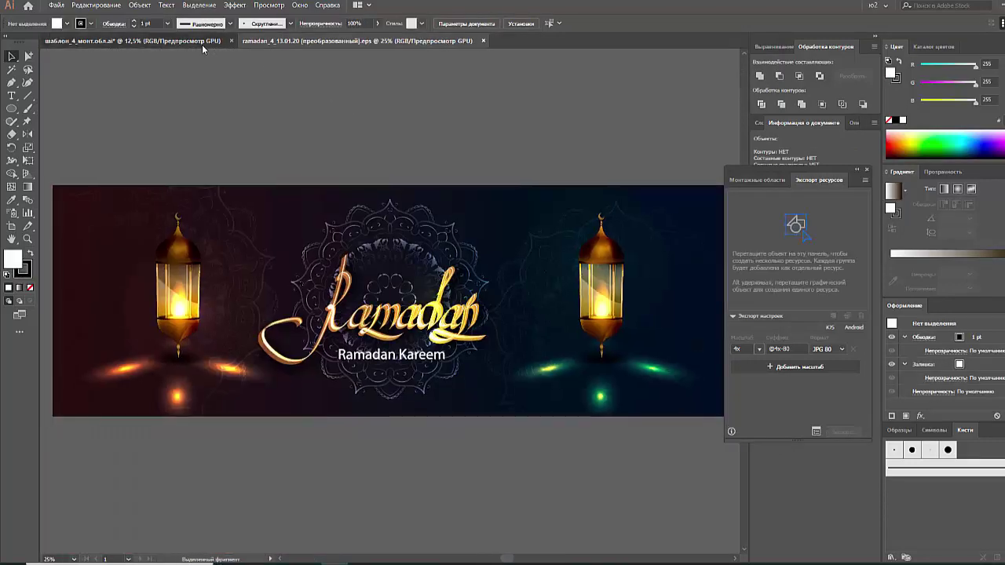
click(202, 42)
click(465, 43)
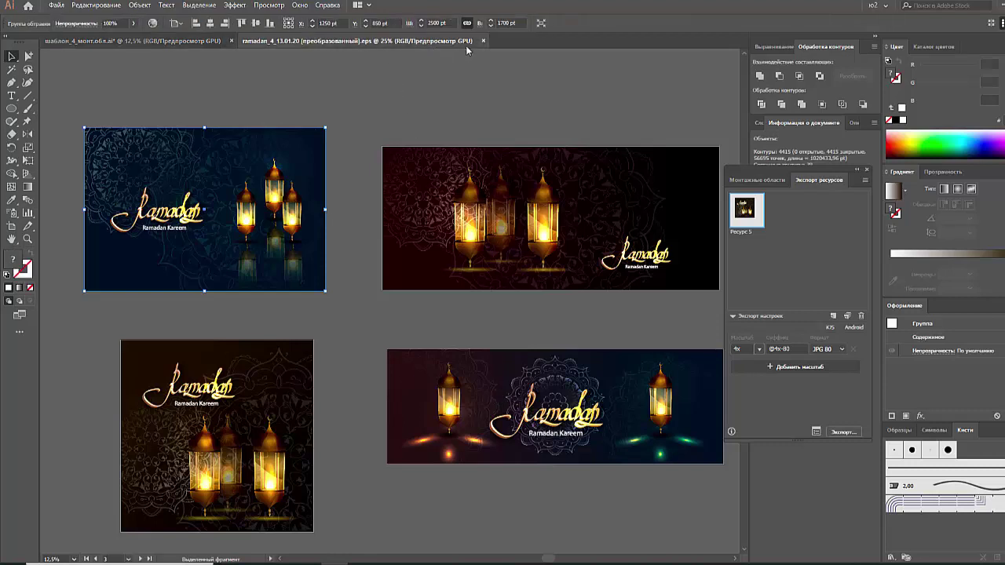
click(483, 40)
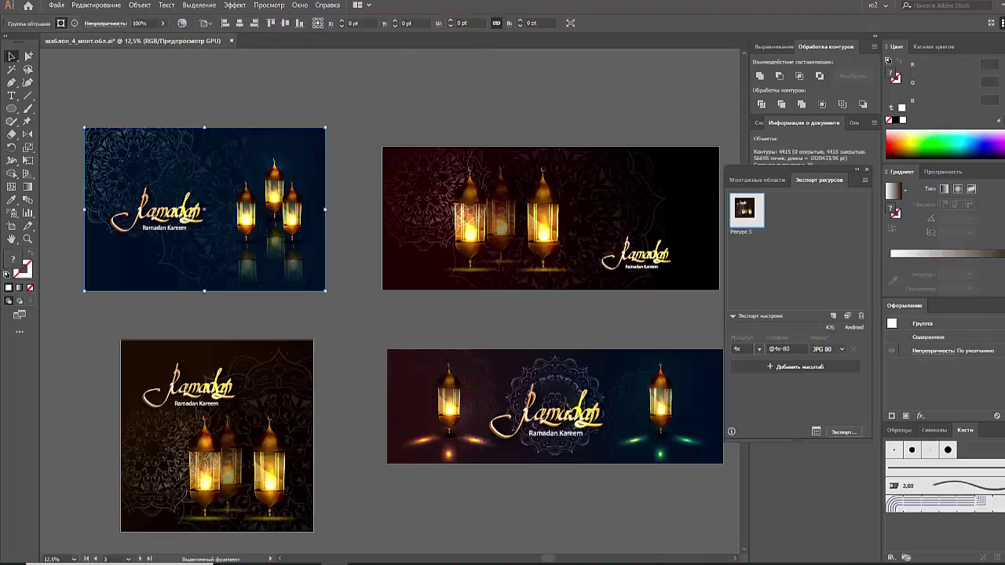
Step: Add the wide banner with the centred title as an export asset and name it after its EPS file, ramadan_4_13.01.20
click(564, 407)
drag(669, 366, 793, 258)
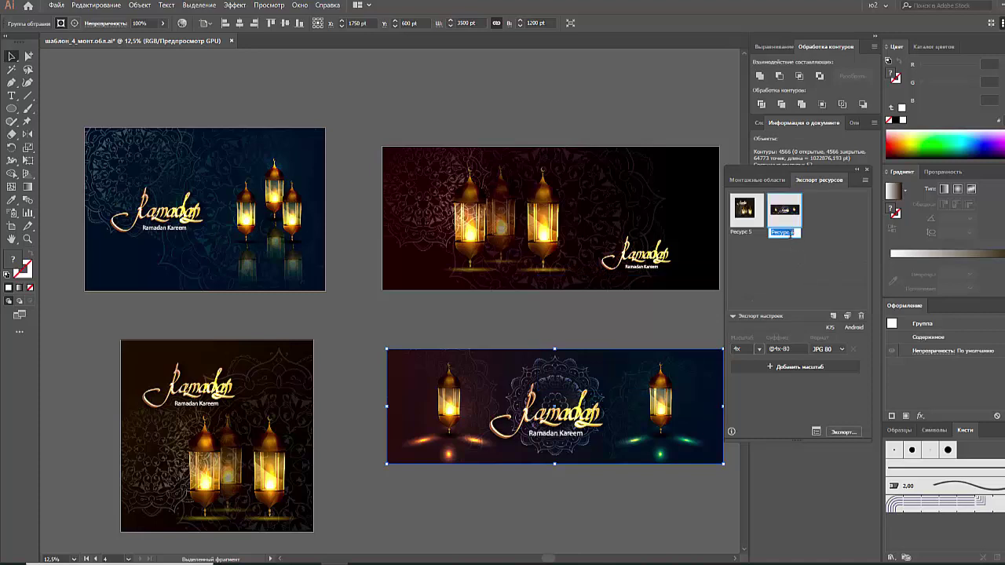
key(ctrl+v)
click(812, 240)
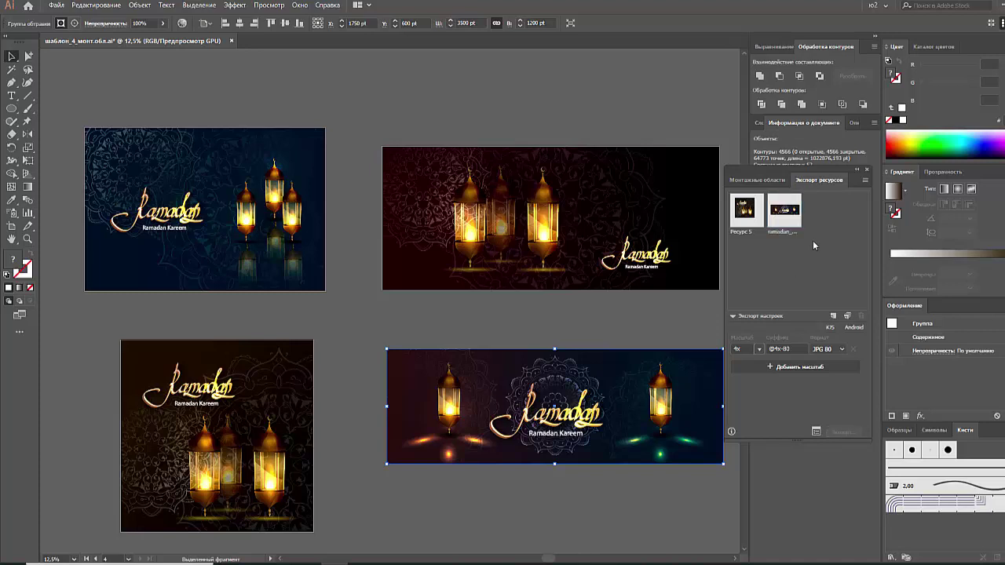
Step: Rename the square brown banner's export asset with the copied EPS file name
double_click(746, 233)
key(ctrl+v)
click(313, 289)
Step: Open ramadan_1_13.01.20 from the upload folder without colour management, check which banner it contains, and close it
key(alt+Tab)
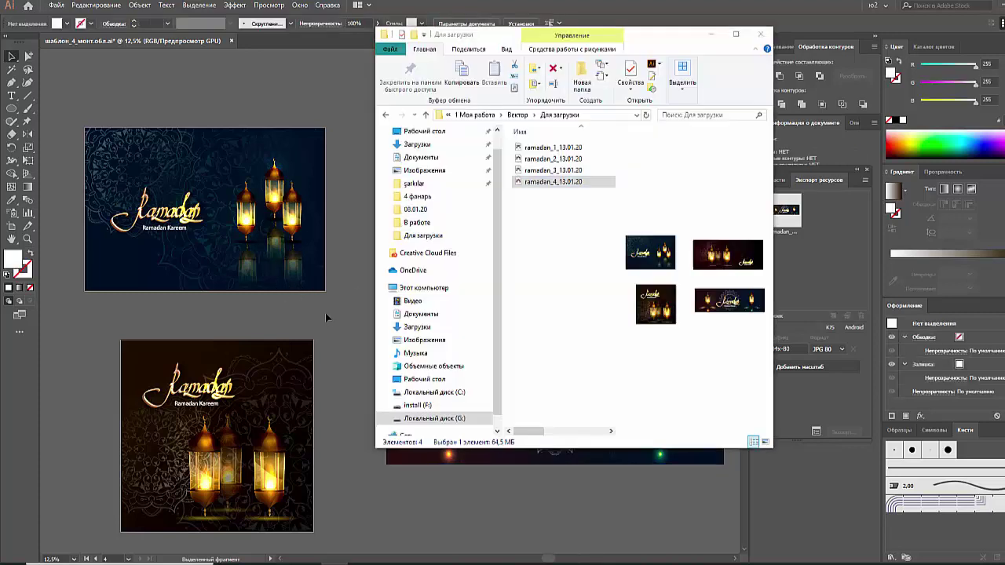
click(576, 234)
click(570, 149)
key(alt+Tab)
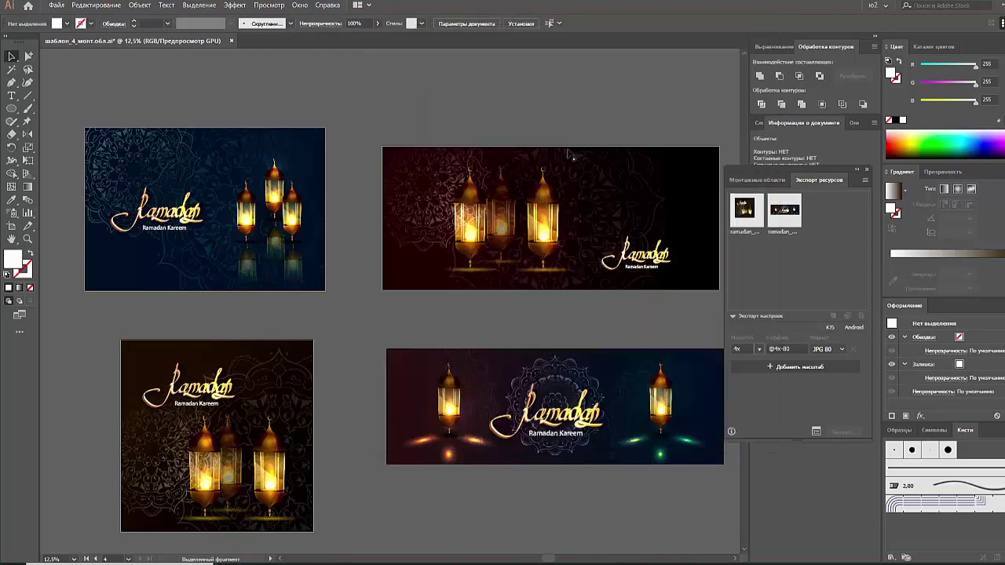
drag(570, 155, 562, 241)
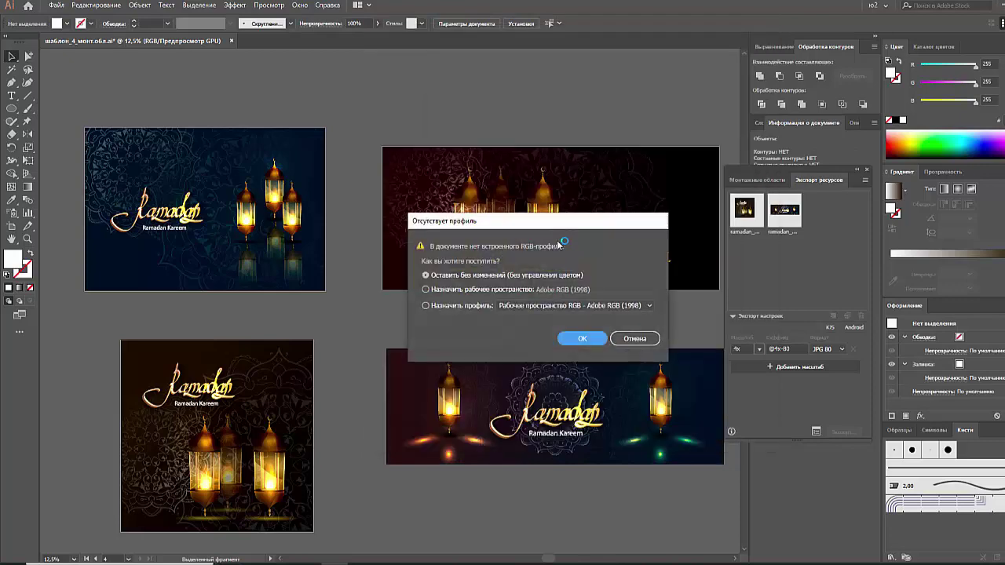
click(584, 339)
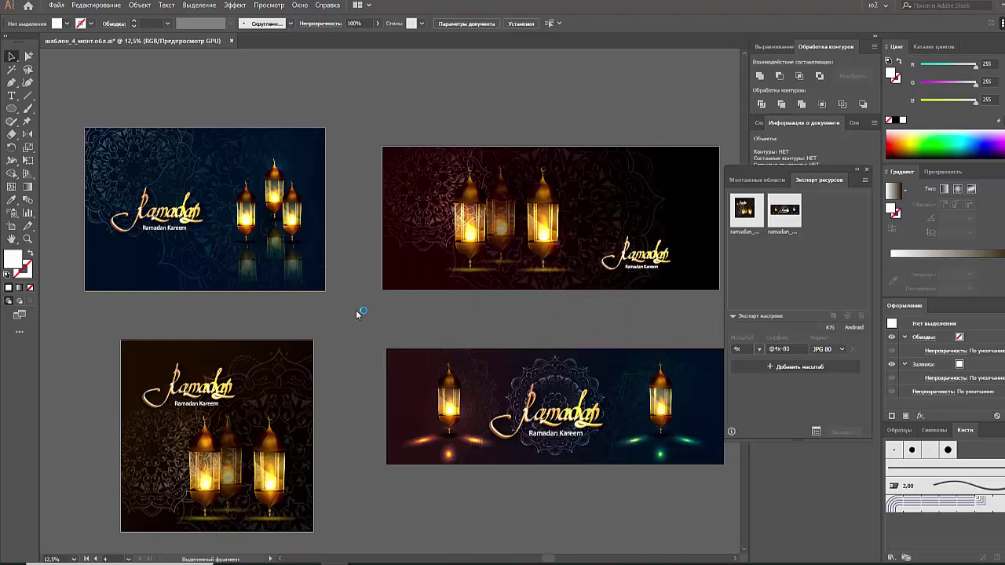
key(ctrl+minus)
key(ctrl+minus)
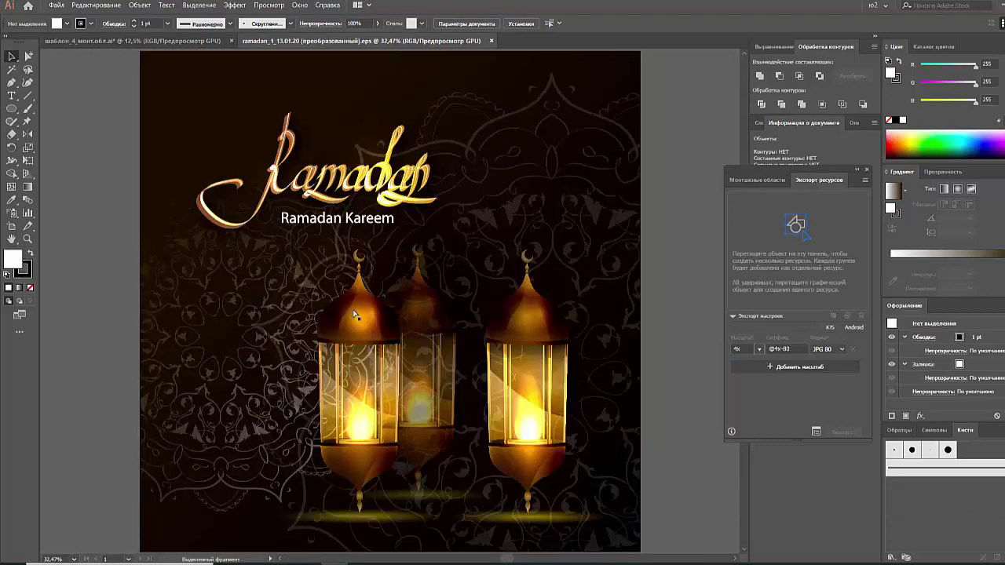
click(485, 41)
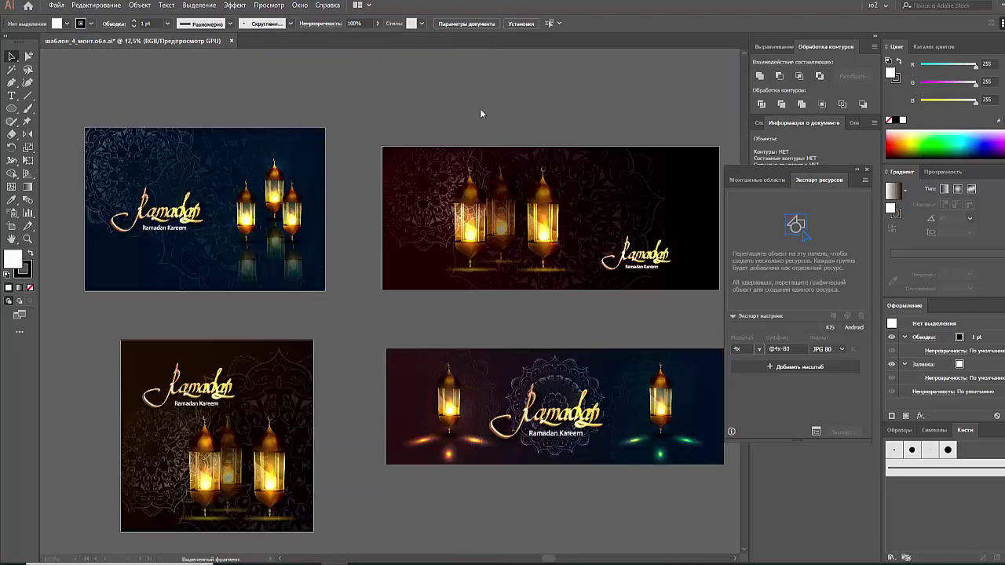
Step: Add the blue banner with three lanterns as an export asset and name it using the copied file name
drag(751, 260, 768, 255)
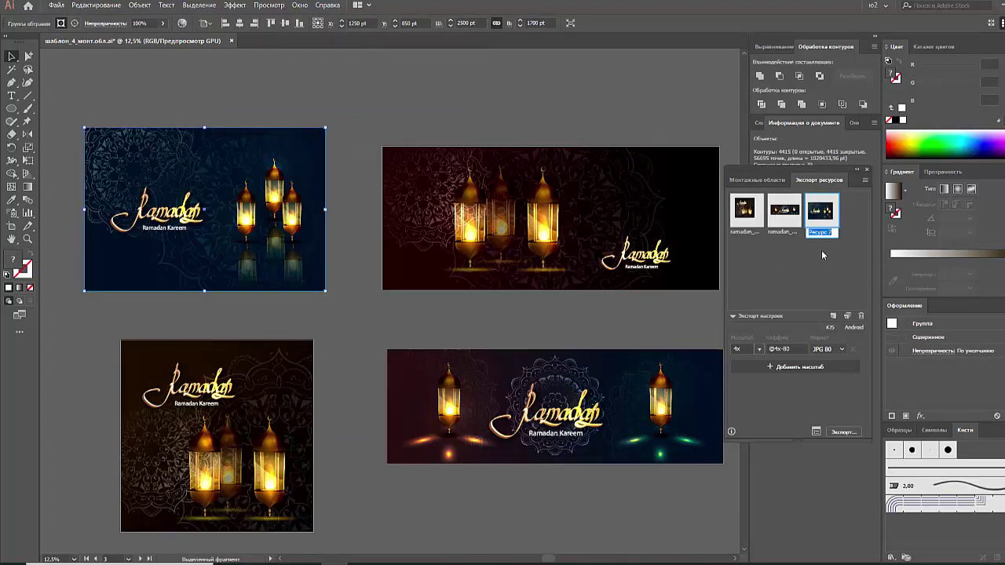
key(ctrl+v)
click(825, 260)
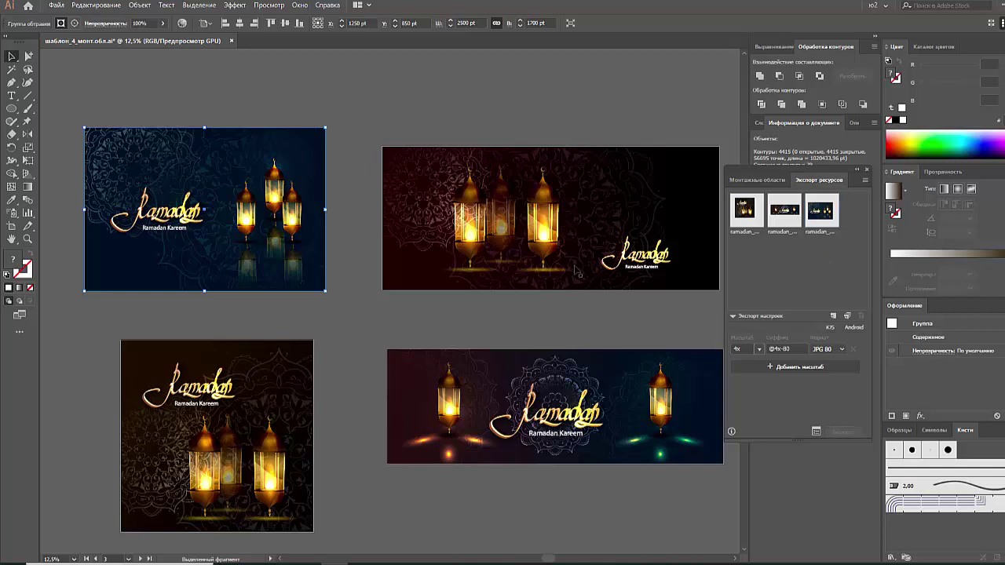
Step: Add the dark red banner as an export asset and name it with the copied file name, changing its number to 3
drag(577, 271, 827, 256)
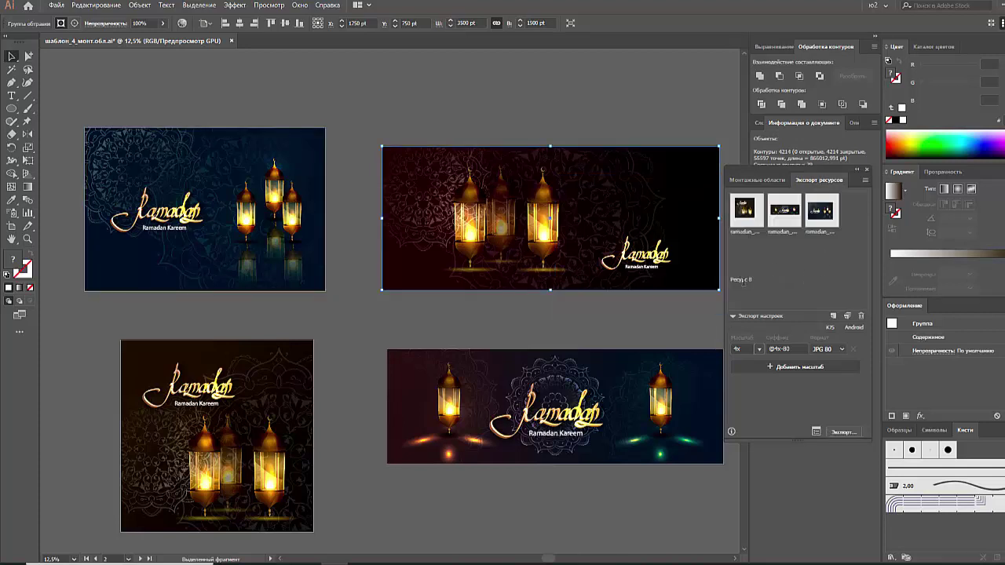
key(ctrl+v)
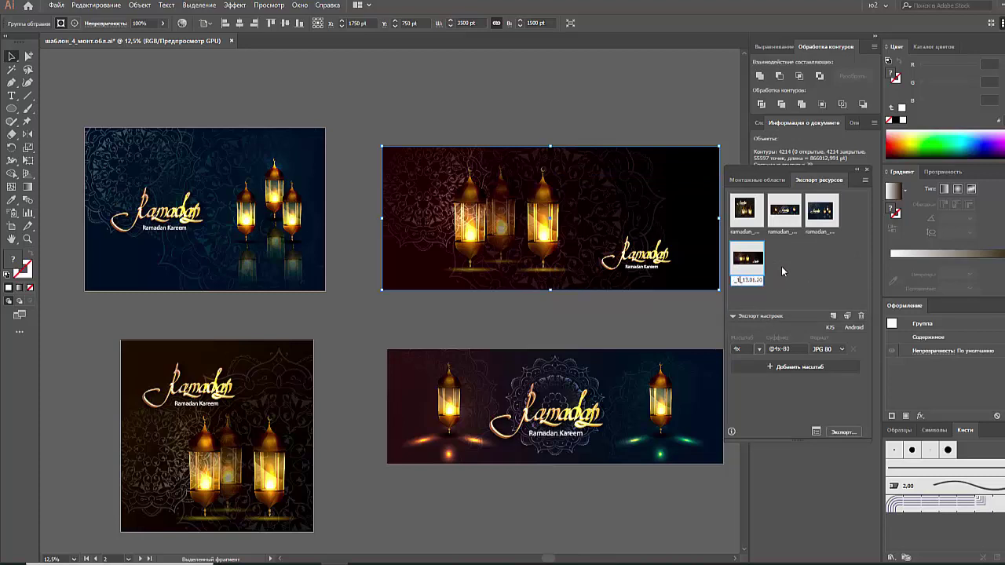
key(BackSpace)
text(3)
click(797, 273)
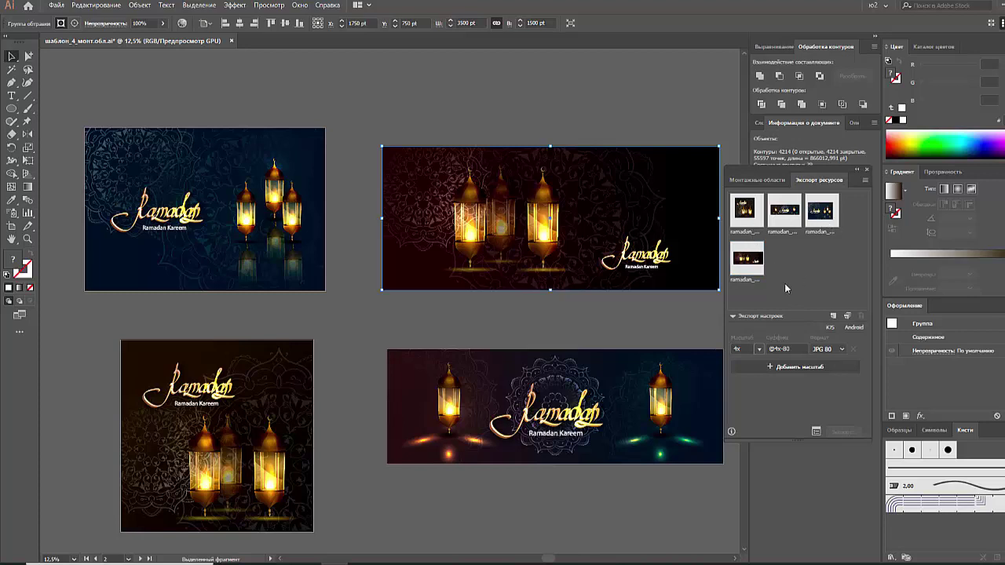
Step: Select all four export assets and choose 4x scale and JPG 80 format for them
click(747, 258)
shift+click(746, 220)
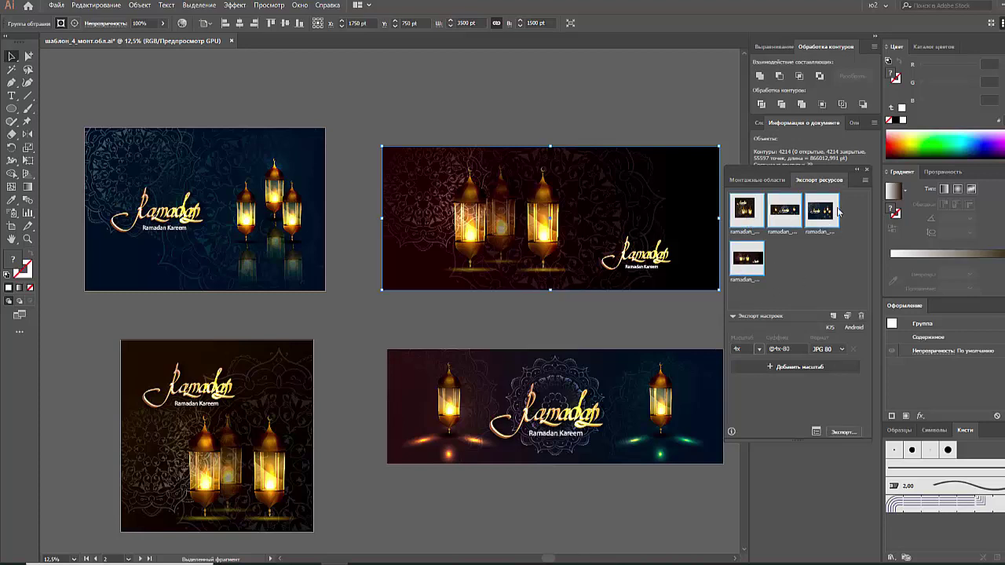
click(758, 348)
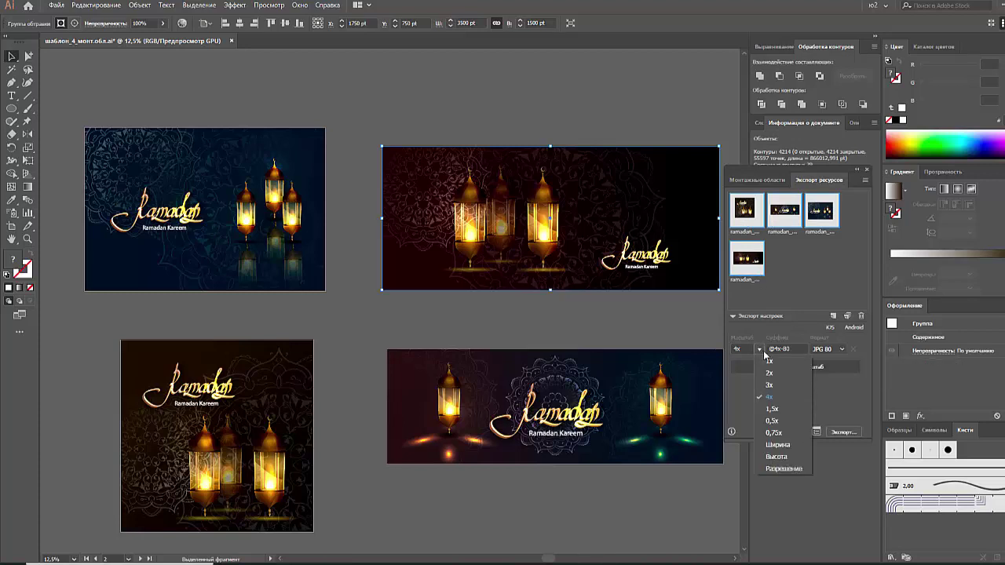
click(778, 399)
click(831, 348)
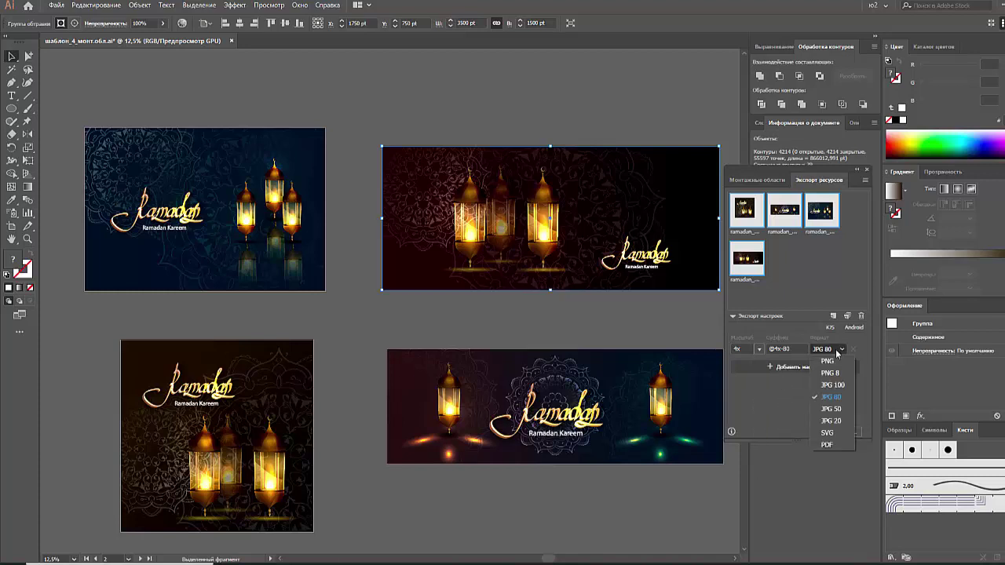
click(839, 393)
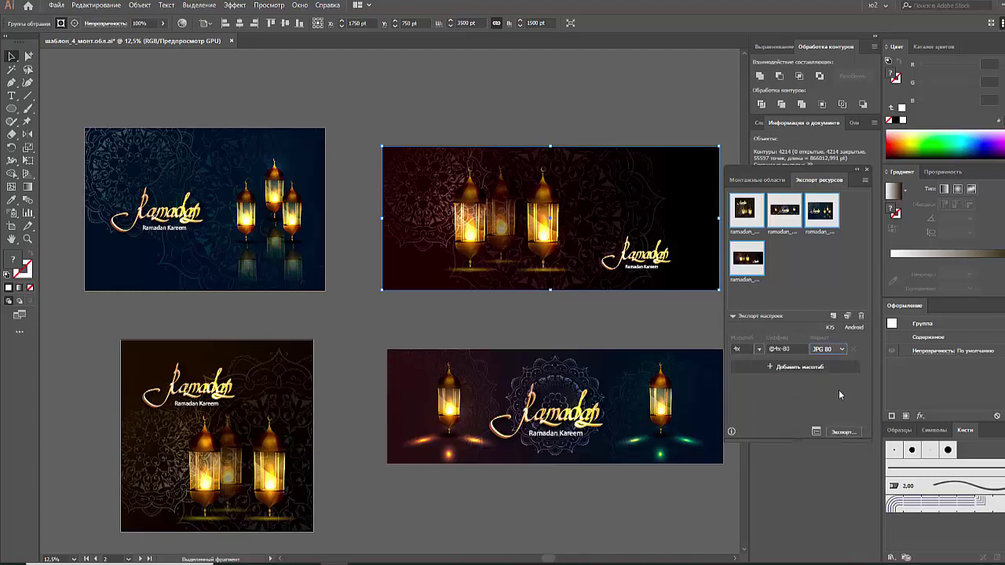
Step: Export the four selected assets to the Для загрузки folder, leaving the RGB profile unchanged without colour management
click(846, 432)
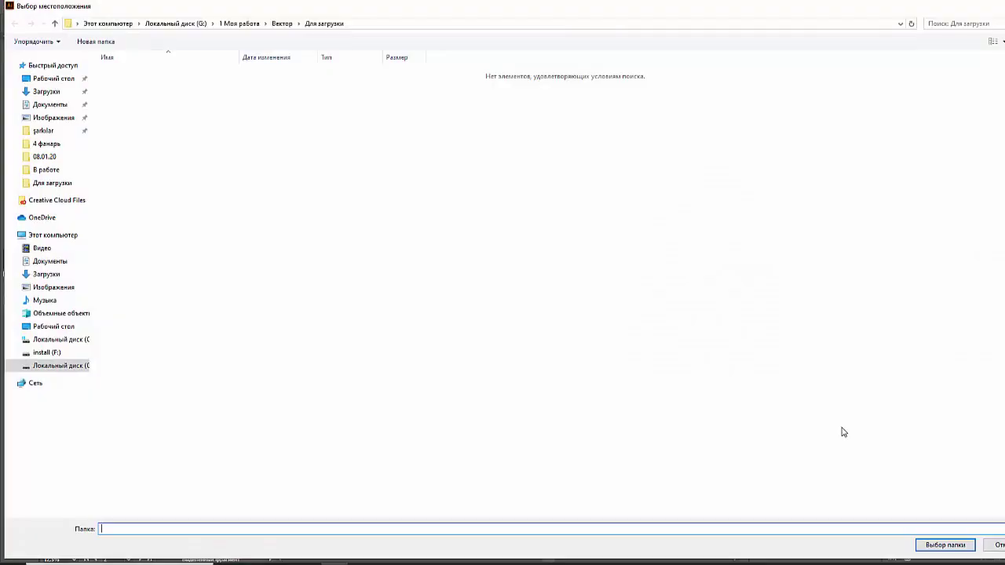
click(970, 550)
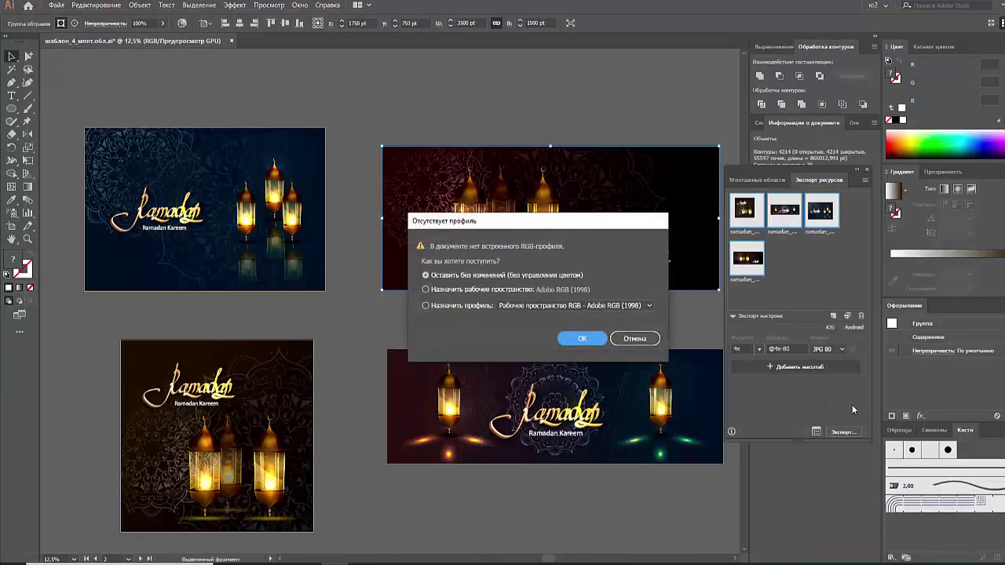
click(582, 338)
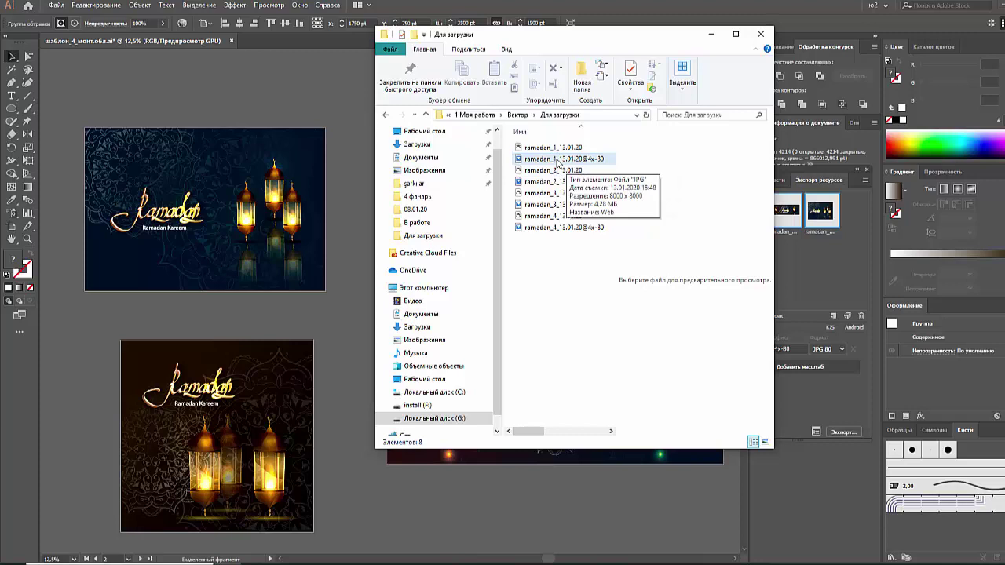
Step: Compare the names of the EPS files and the exported JPGs in the upload folder
click(557, 148)
click(558, 160)
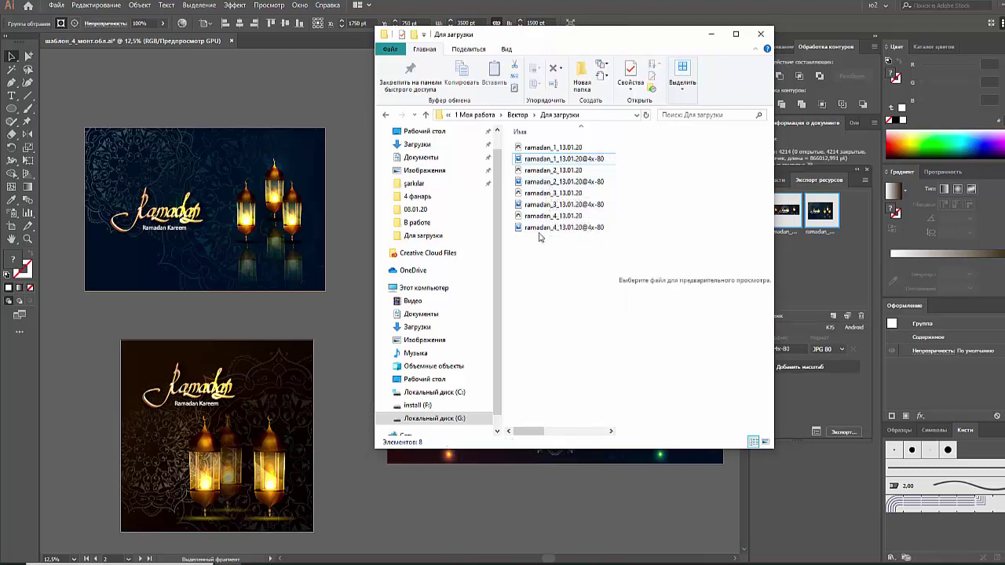
click(597, 217)
click(532, 217)
click(534, 195)
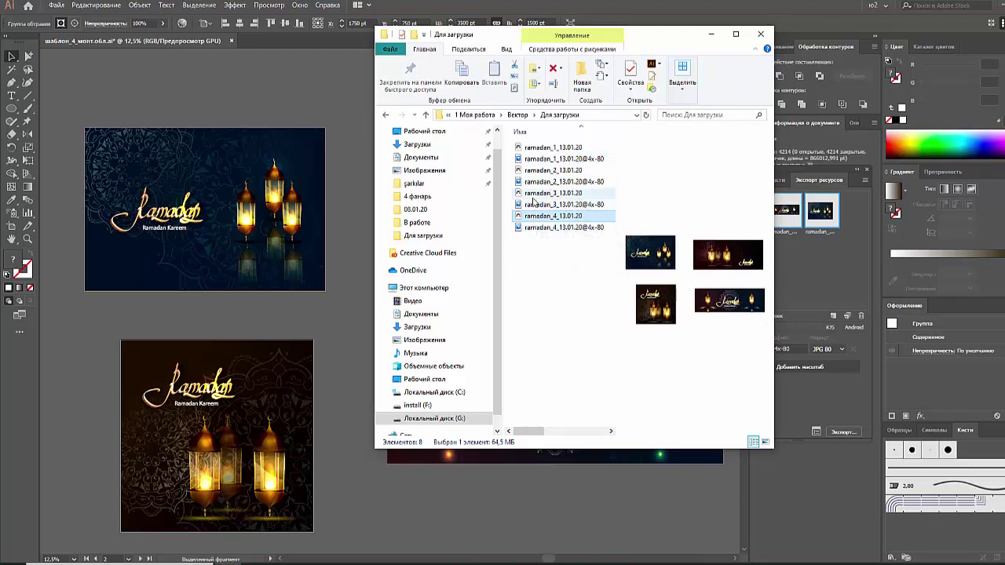
click(540, 148)
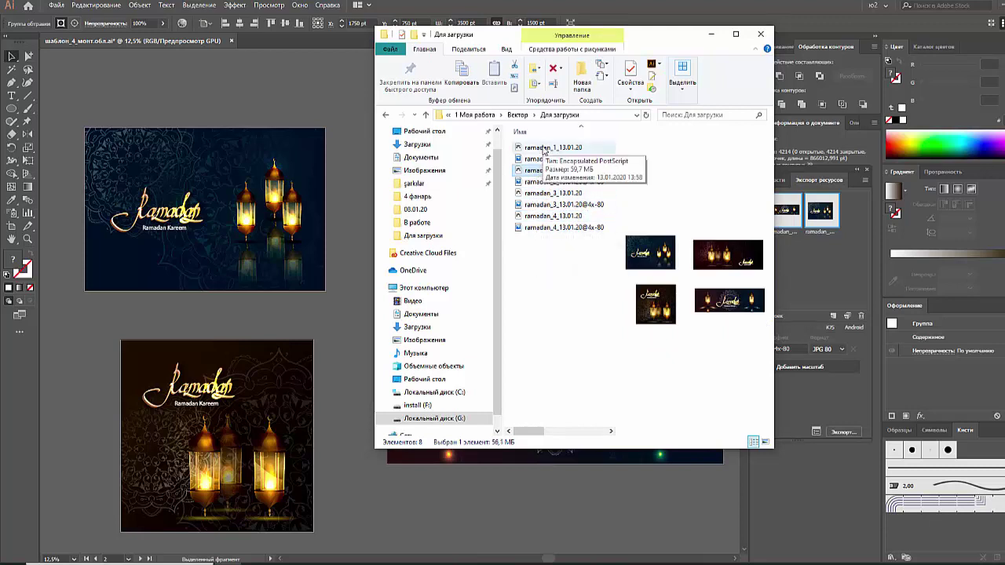
click(543, 265)
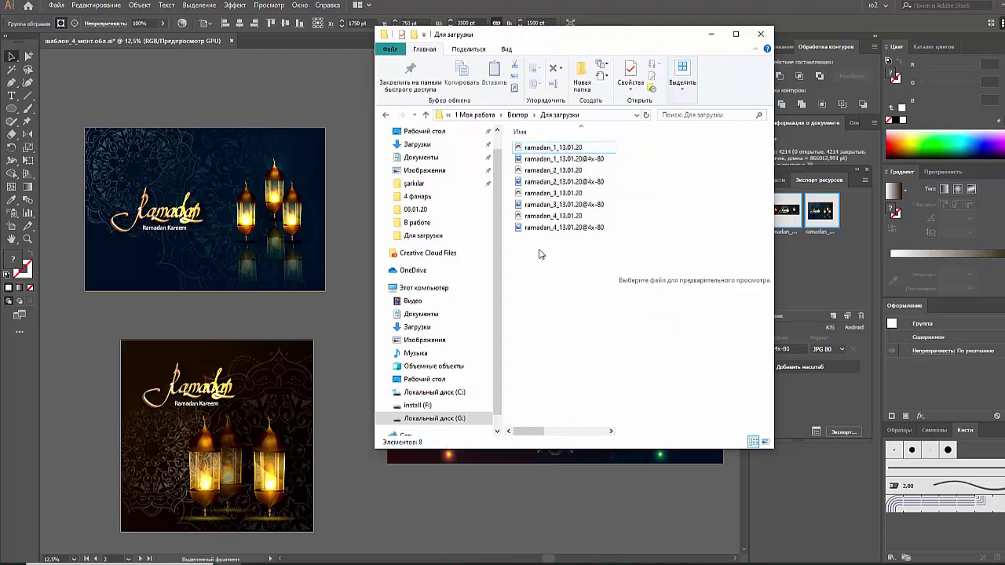
Step: Copy the name of the first EPS file and rename the first JPG as ramadan_1_13.01.20
click(595, 148)
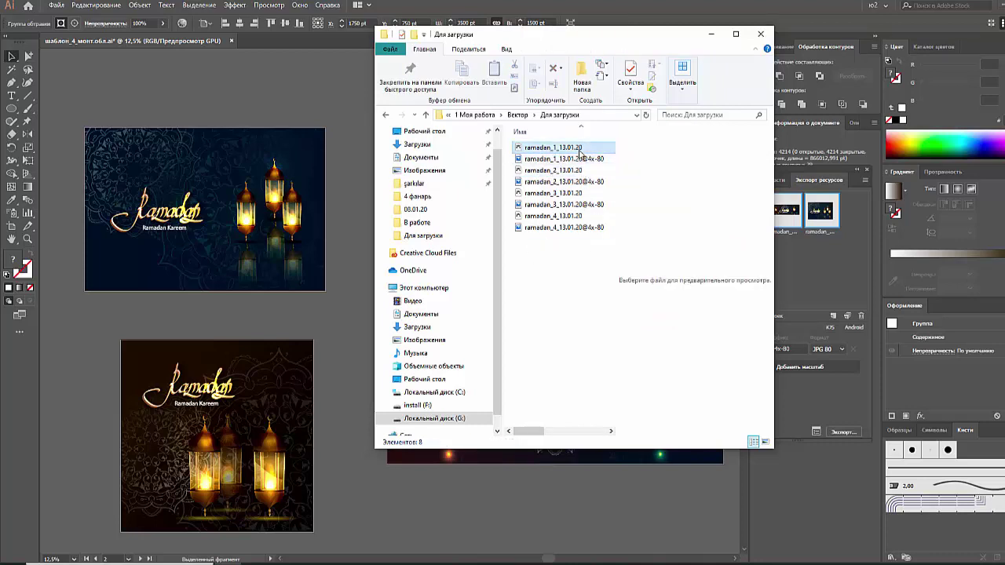
click(581, 151)
key(ctrl+c)
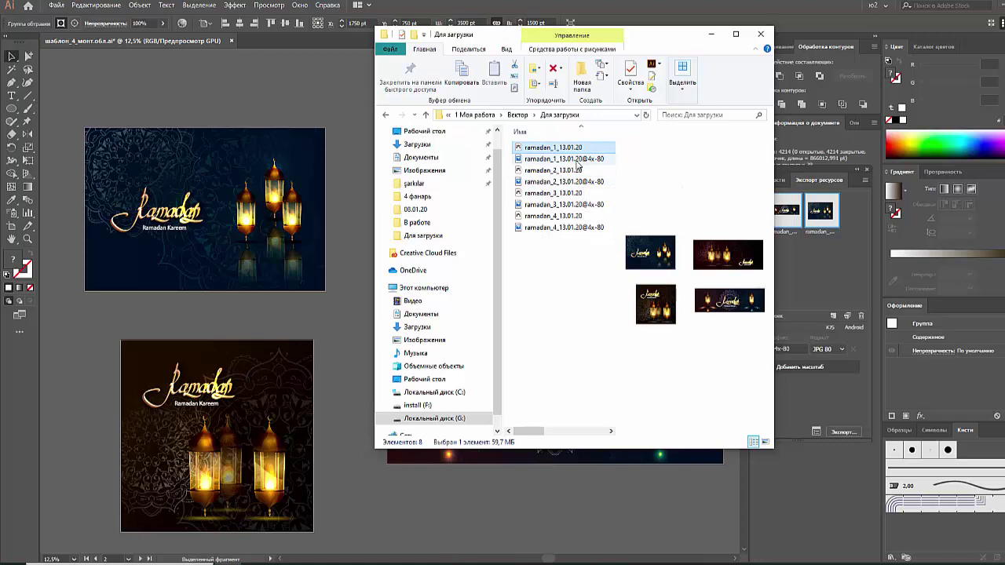
click(577, 159)
click(579, 160)
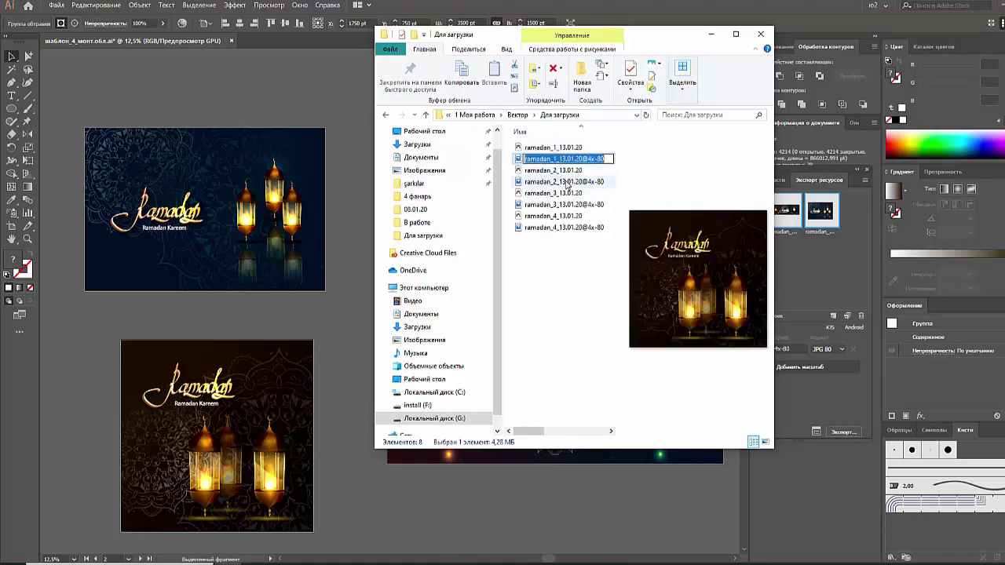
key(ctrl+v)
click(583, 183)
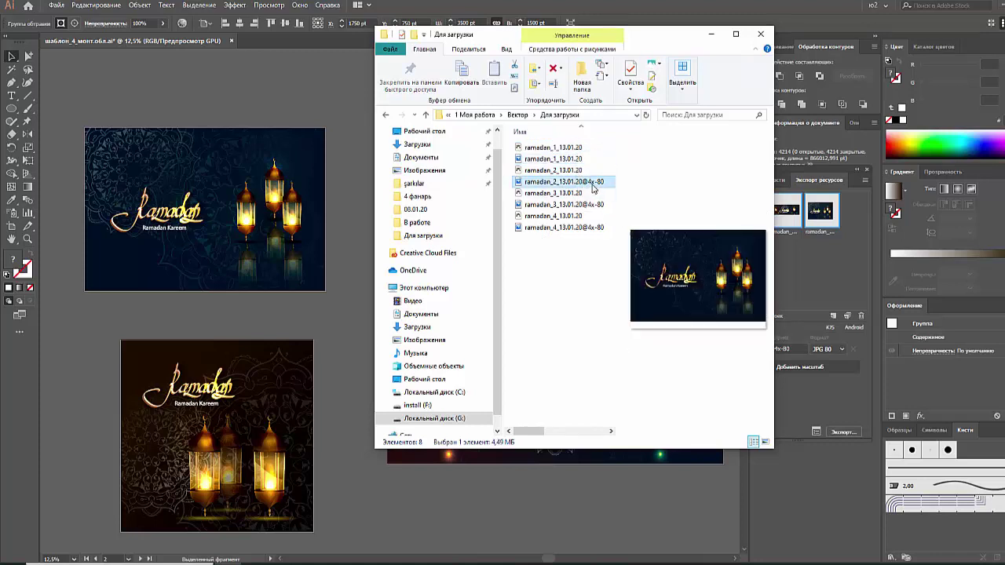
drag(582, 182, 615, 182)
key(Delete)
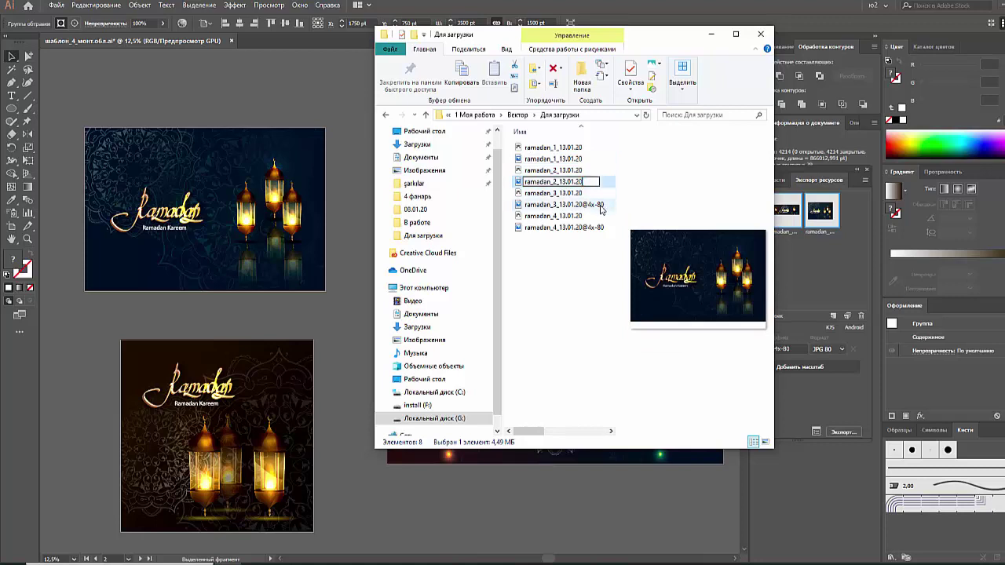
click(594, 206)
click(593, 206)
drag(582, 205, 639, 206)
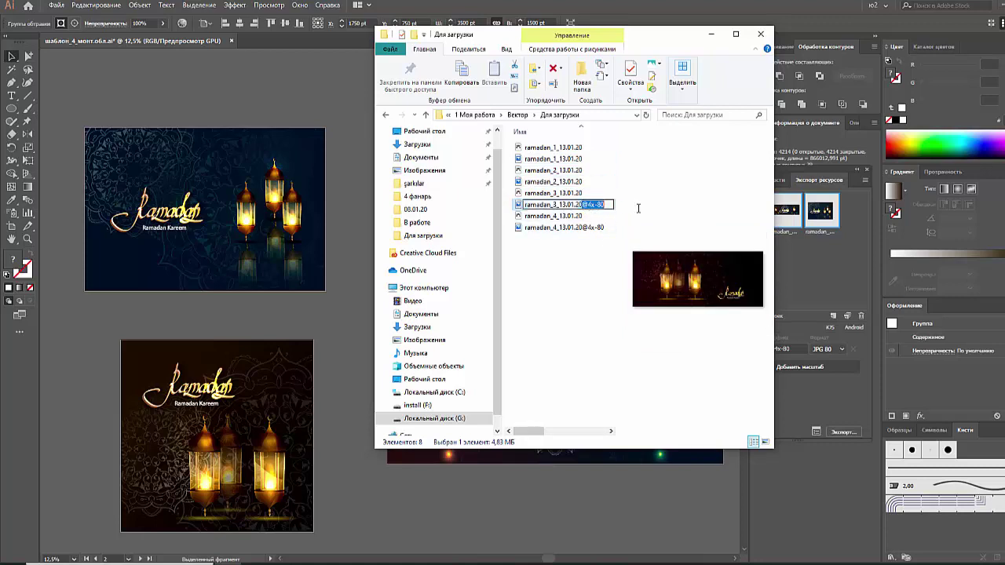
key(Delete)
click(594, 228)
click(588, 228)
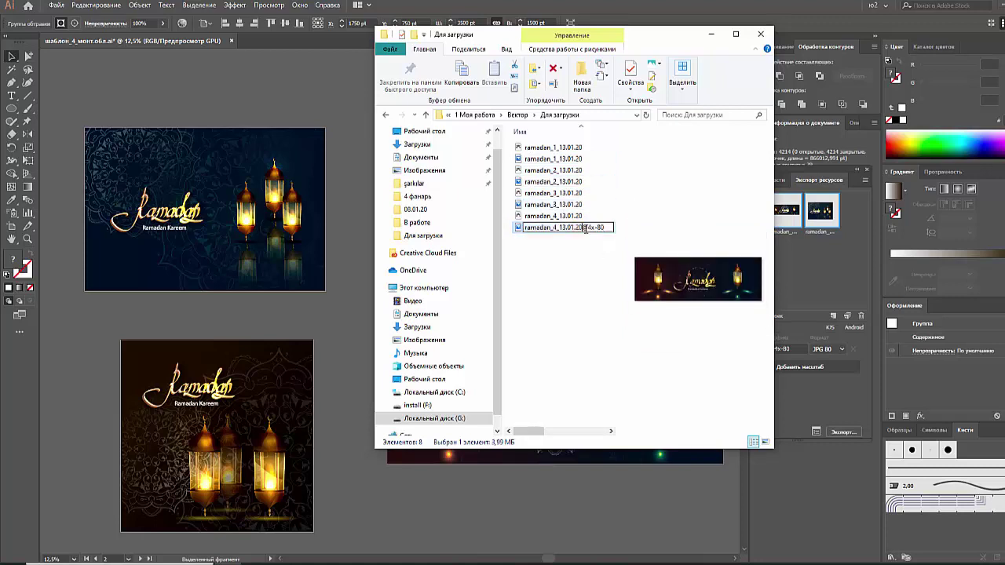
drag(582, 228, 616, 229)
key(Delete)
click(596, 272)
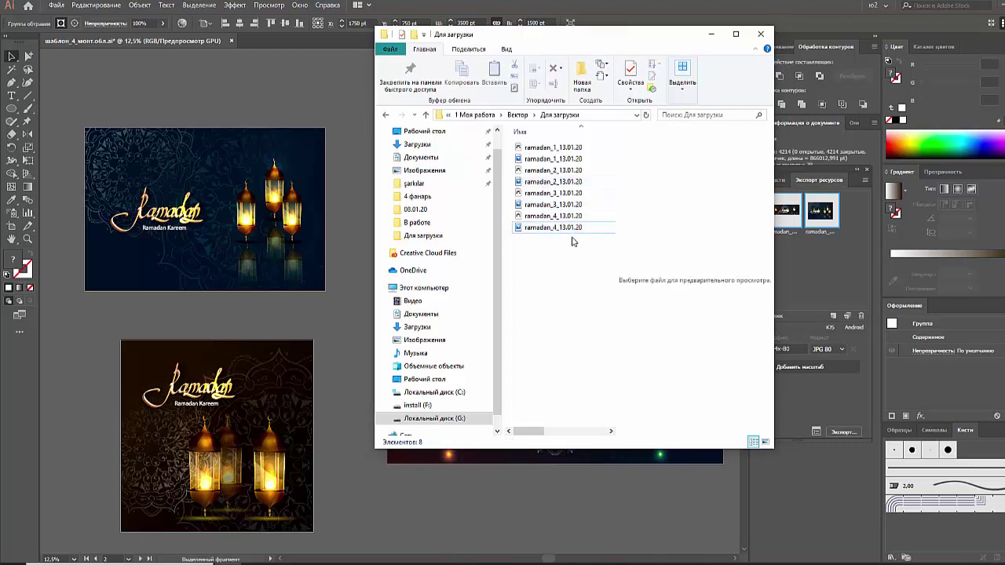
Step: Widen the file list slightly and sort the upload folder's files by type
click(360, 189)
drag(617, 260, 659, 259)
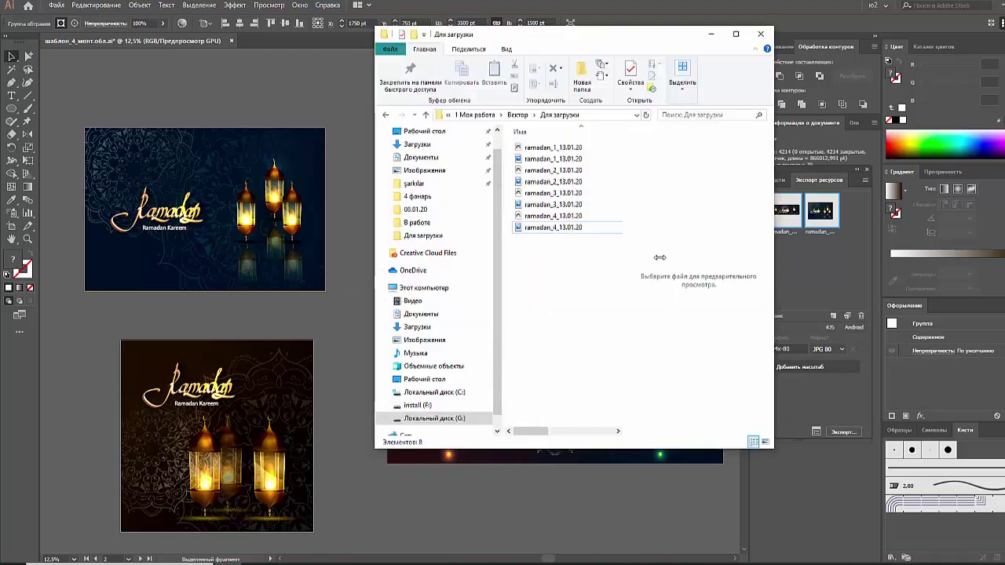
right_click(564, 254)
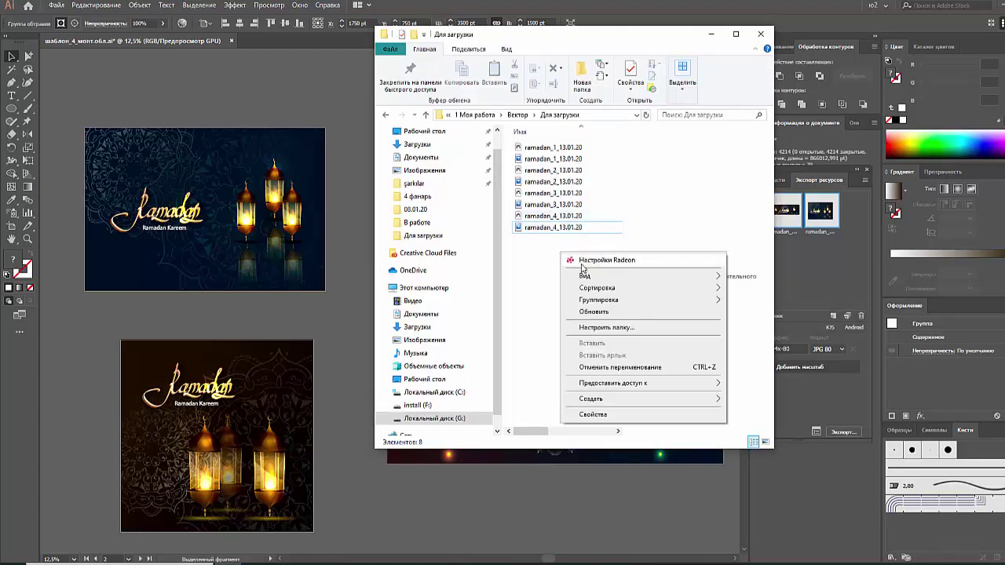
mouse_move(600, 278)
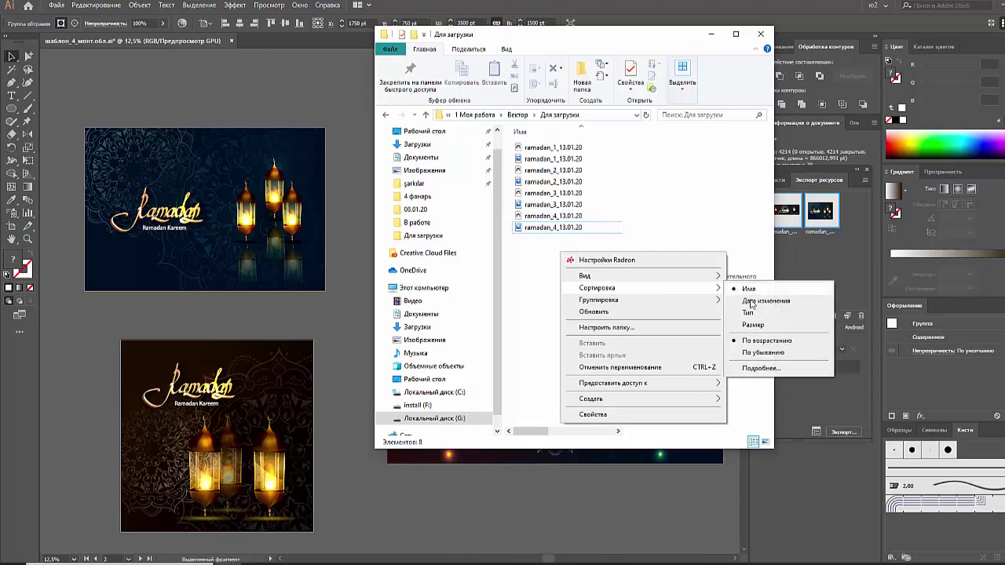
click(751, 312)
Step: Review the group of EPS files and the complete set of EPS and JPG files, leaving nothing selected
drag(510, 149, 529, 186)
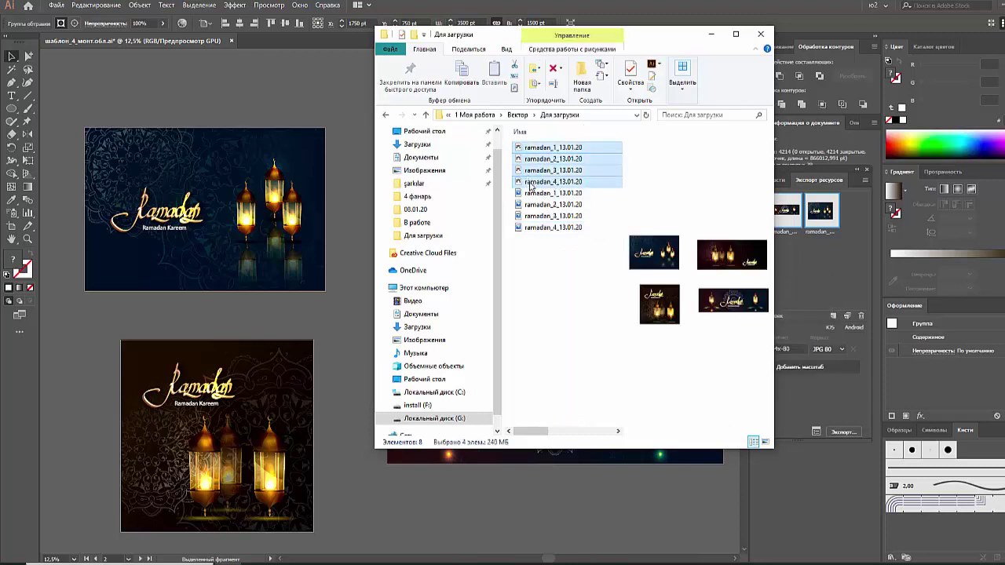
click(559, 276)
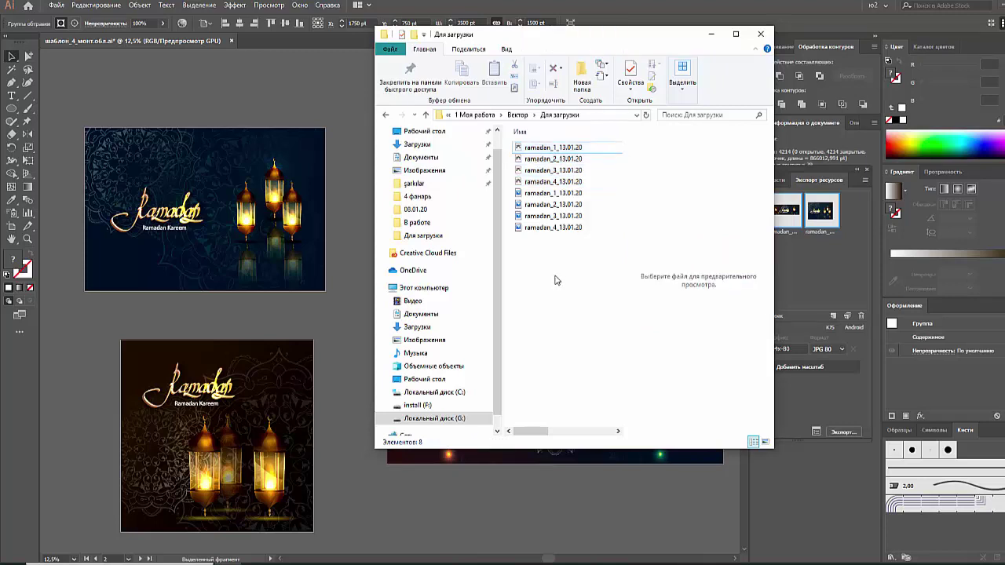
drag(553, 270, 589, 149)
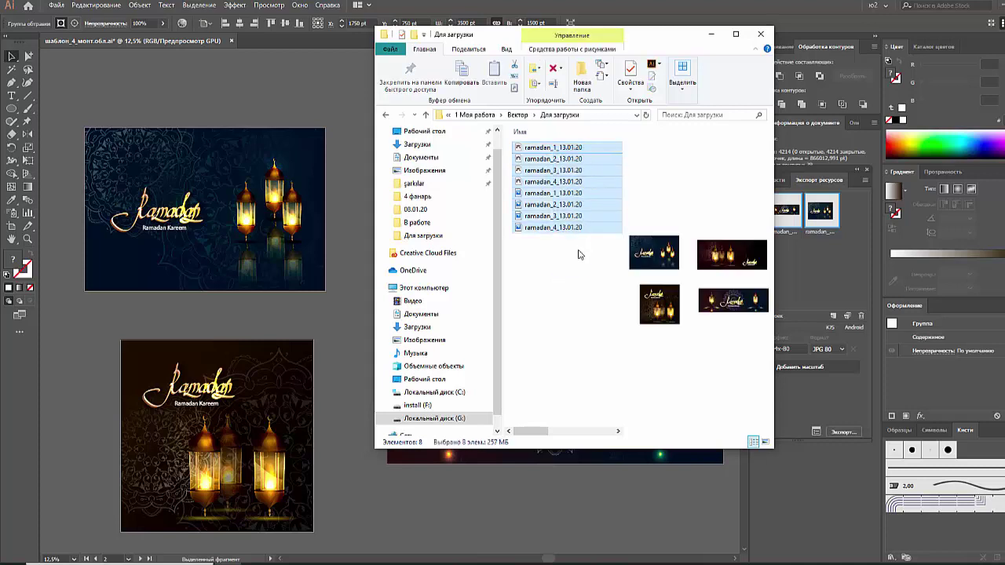
click(575, 256)
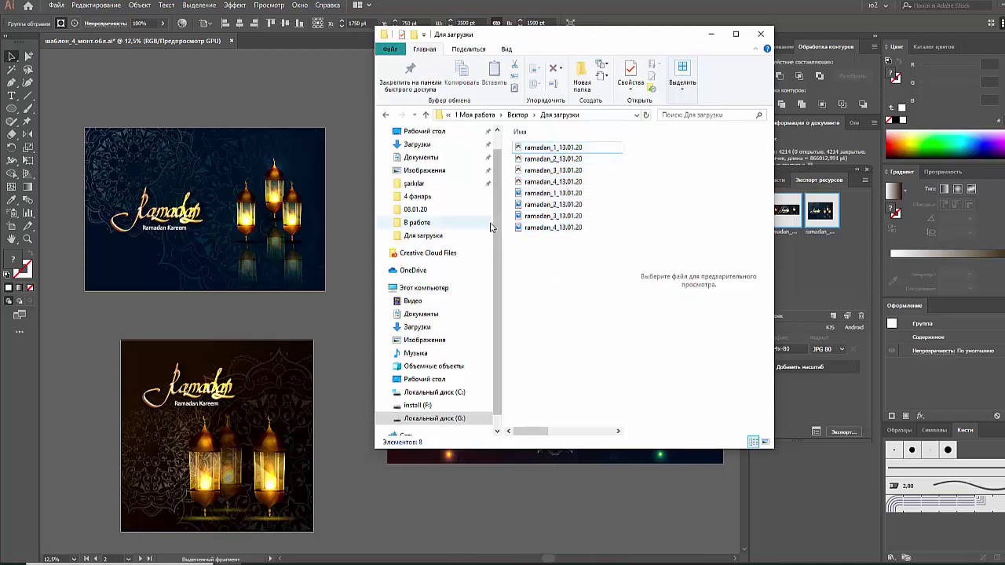